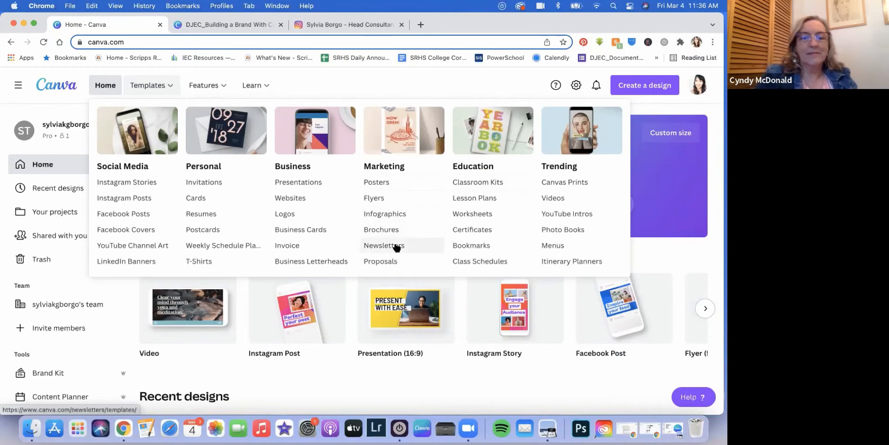
Step: Pick the Fashion Week template from the Newsletters gallery and customize it
left_click(386, 245)
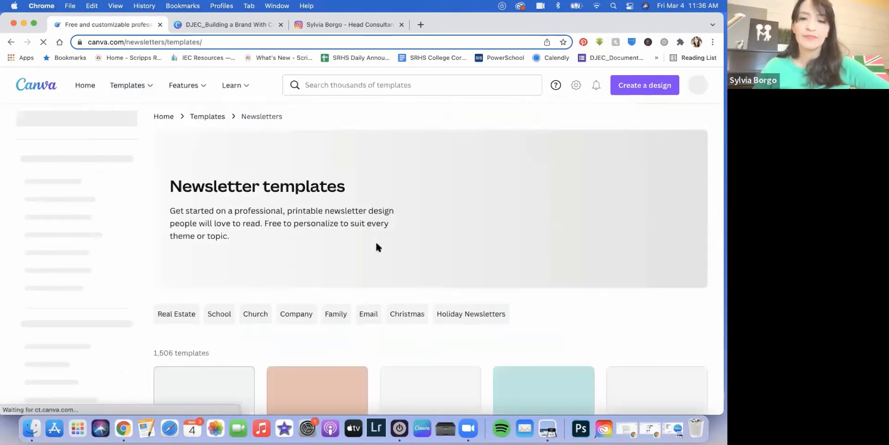
scroll(376, 240, "down", 5)
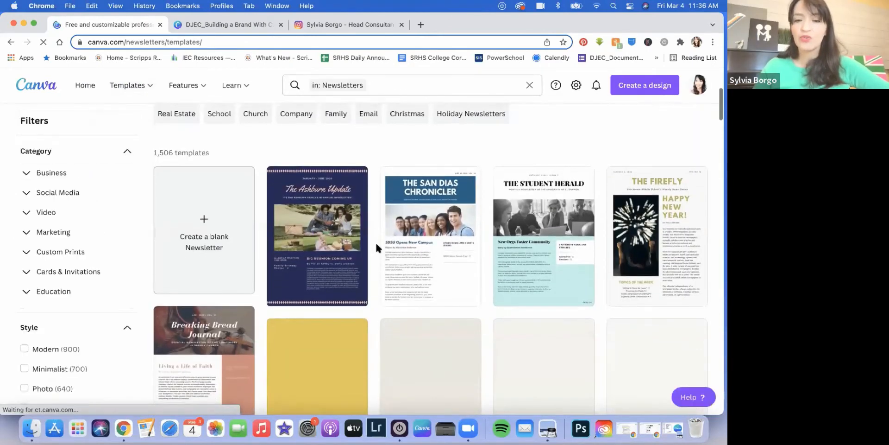
scroll(376, 245, "down", 3)
scroll(376, 246, "down", 3)
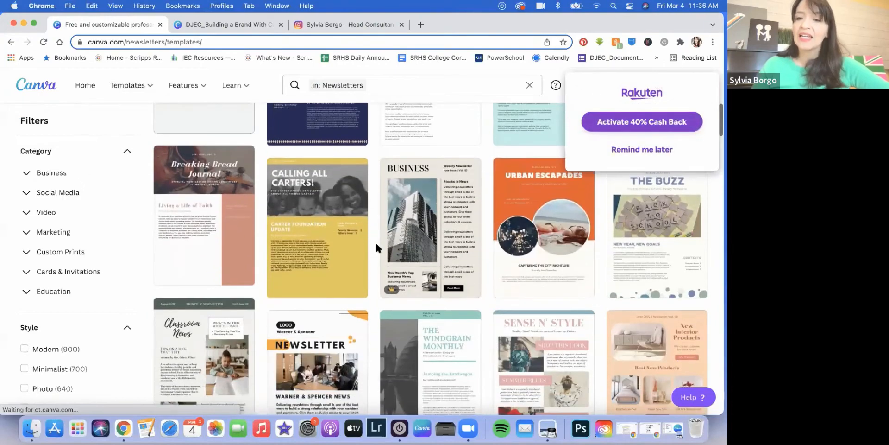
scroll(376, 240, "up", 3)
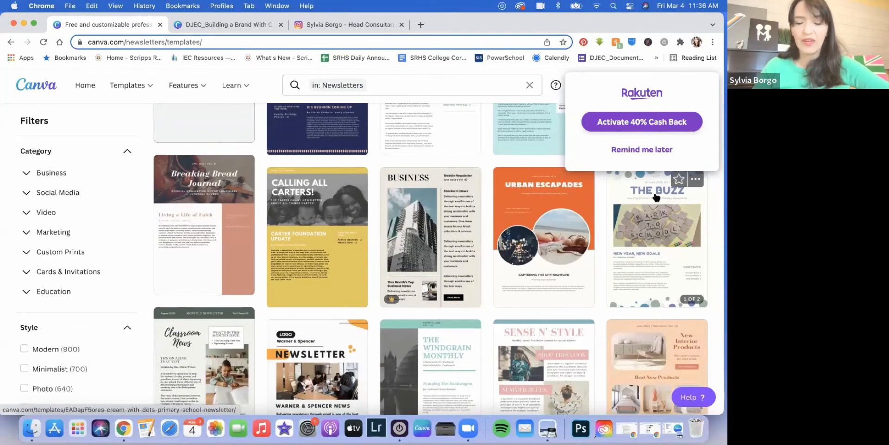
scroll(657, 197, "down", 1)
scroll(653, 200, "down", 4)
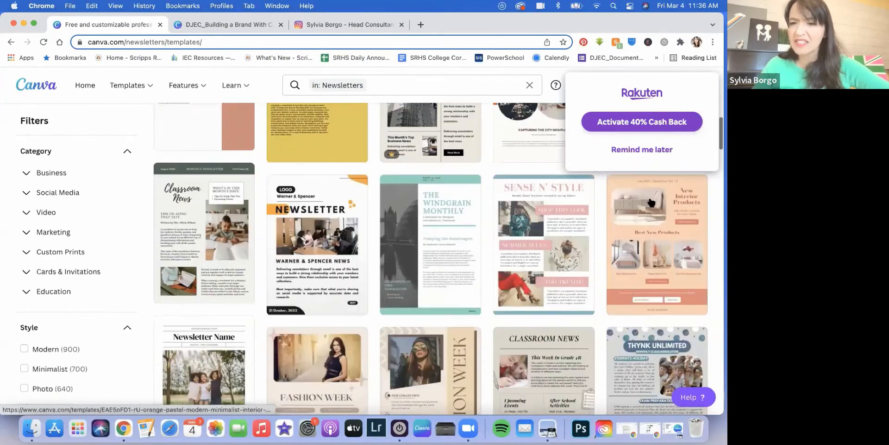
scroll(651, 203, "down", 4)
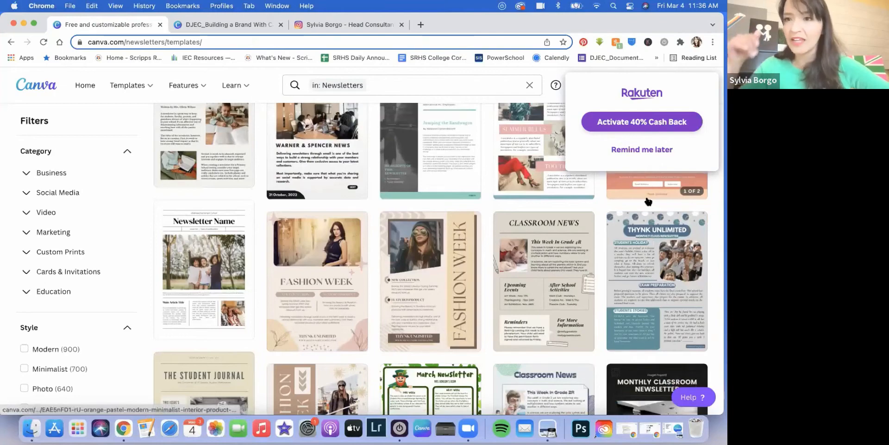
scroll(649, 201, "down", 1)
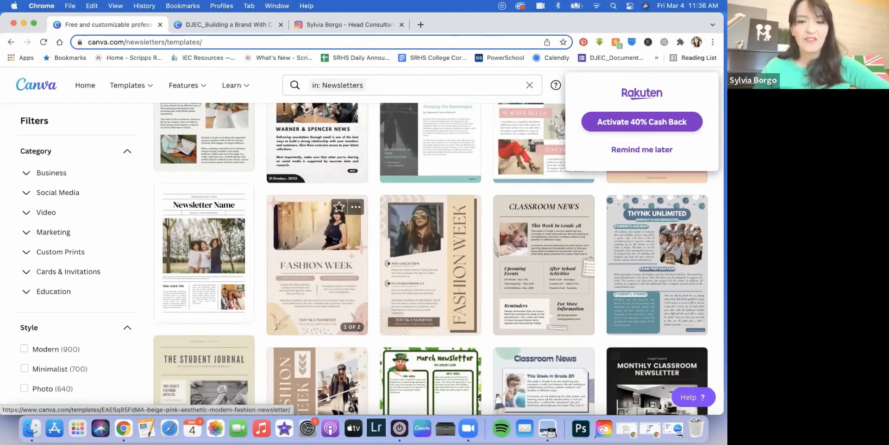
left_click(327, 241)
left_click(540, 198)
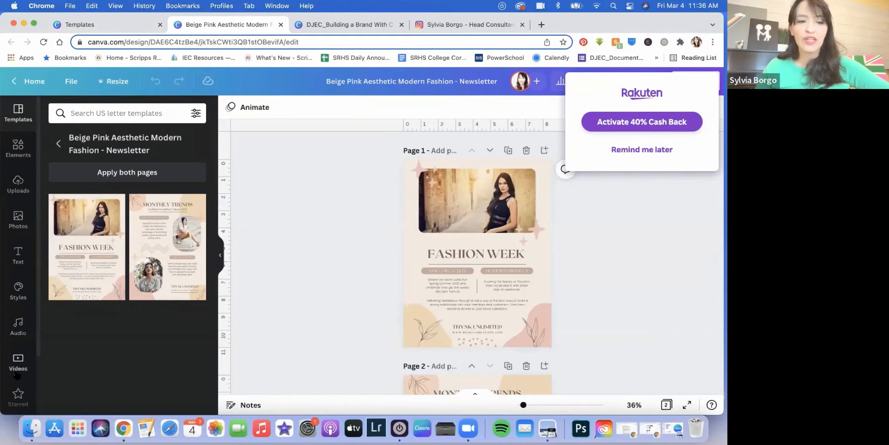
Step: Browse the More apps list, including Bitmoji, GIPHY, Dropbox, Google Drive and Instagram
scroll(18, 378, "down", 3)
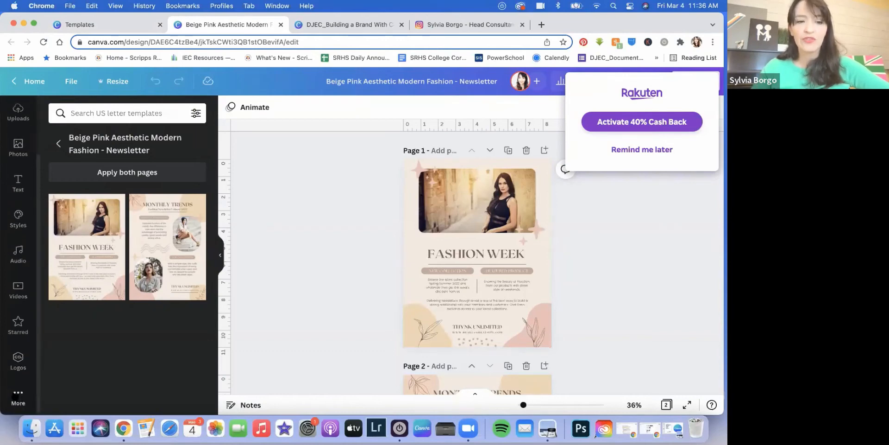
left_click(18, 393)
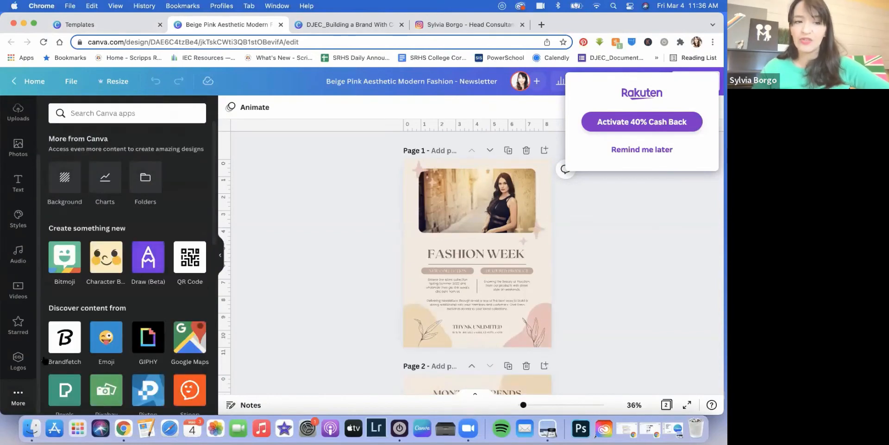
scroll(98, 288, "down", 3)
scroll(98, 288, "down", 5)
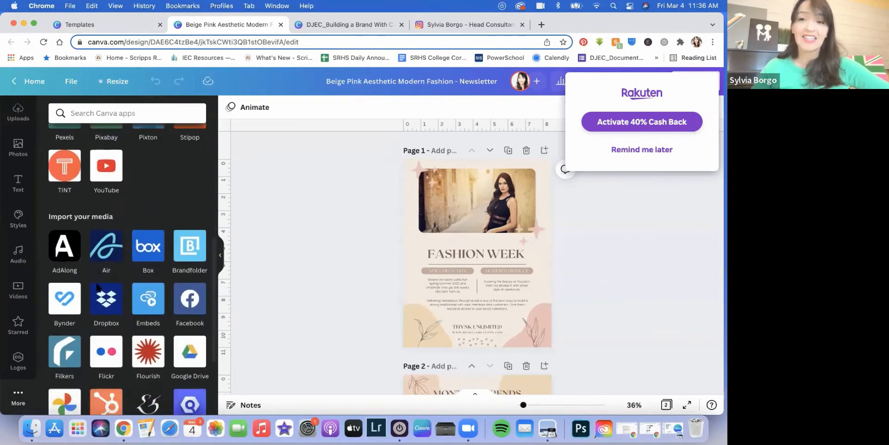
scroll(98, 287, "down", 5)
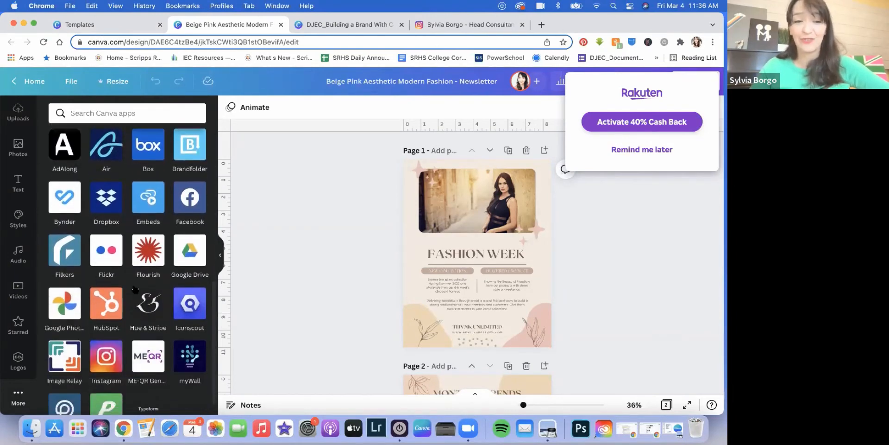
scroll(29, 314, "up", 2)
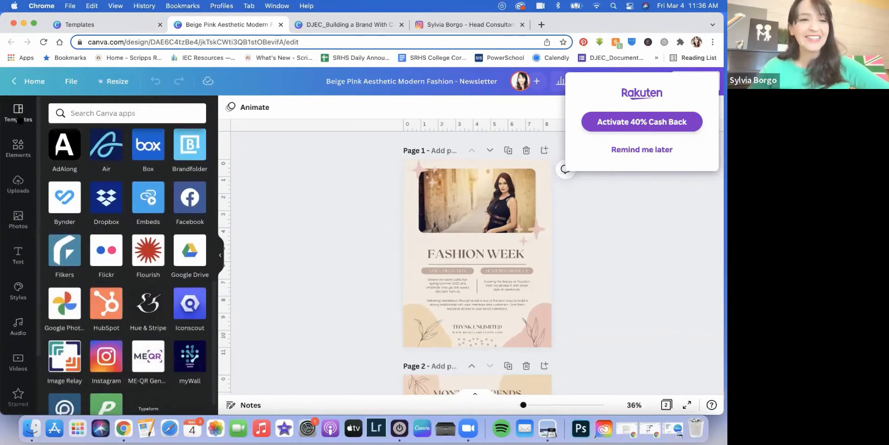
Step: Recolour page 1 with the navy brand colour palette from Styles
left_click(21, 292)
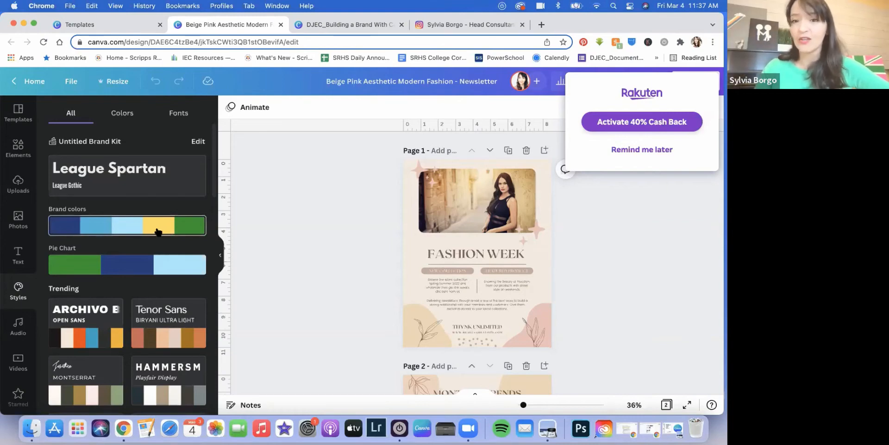
left_click(118, 228)
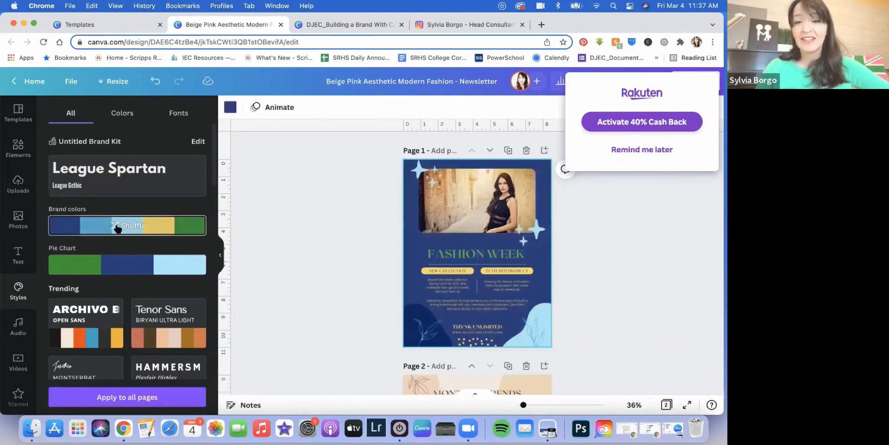
scroll(529, 291, "down", 3)
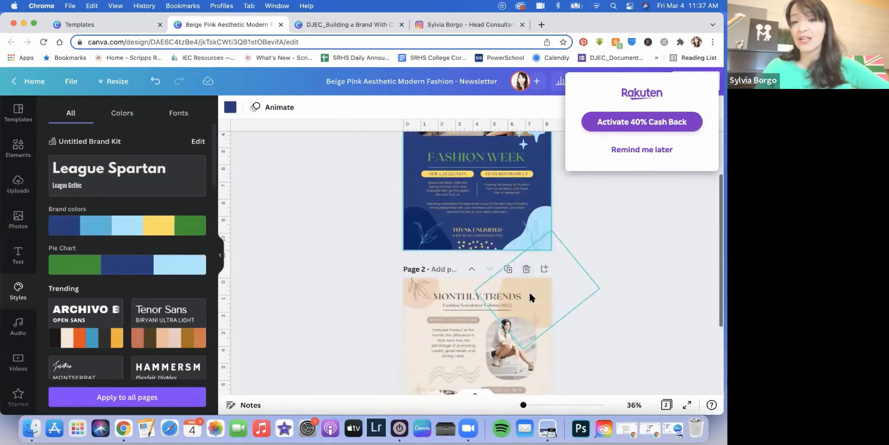
scroll(529, 290, "up", 3)
Step: Delete both sparkles, the light- and dark-blue blobs and the yellow dots from page 1
left_click(540, 233)
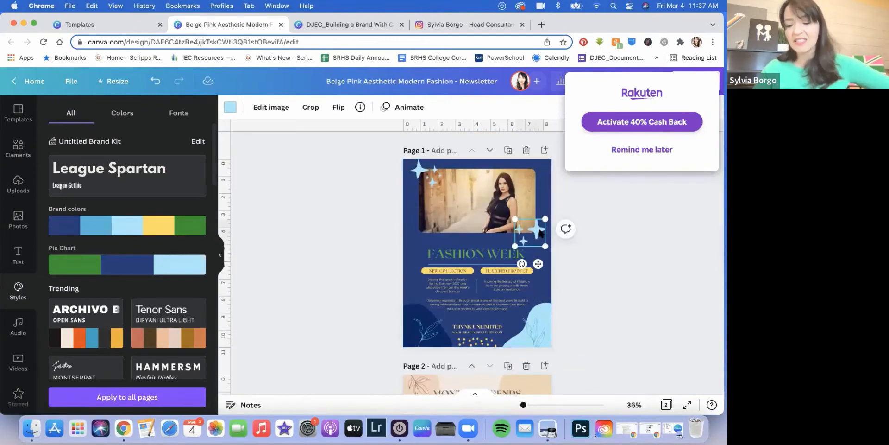
key("Delete")
left_click(429, 168)
key("Delete")
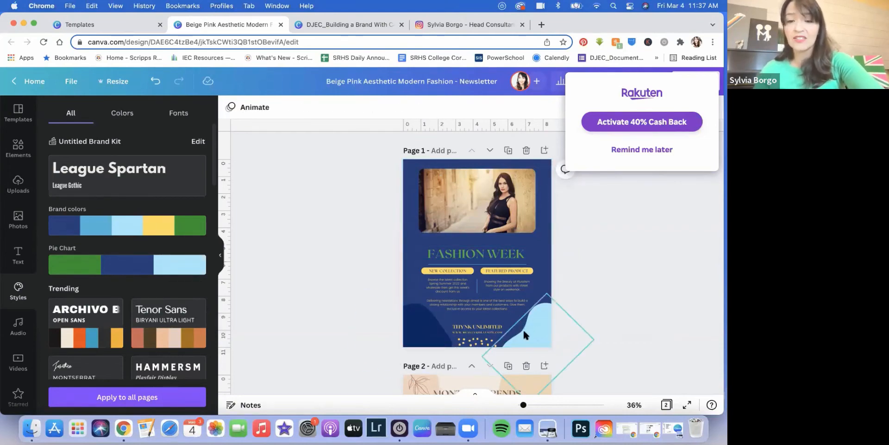
left_click(534, 326)
key("Delete")
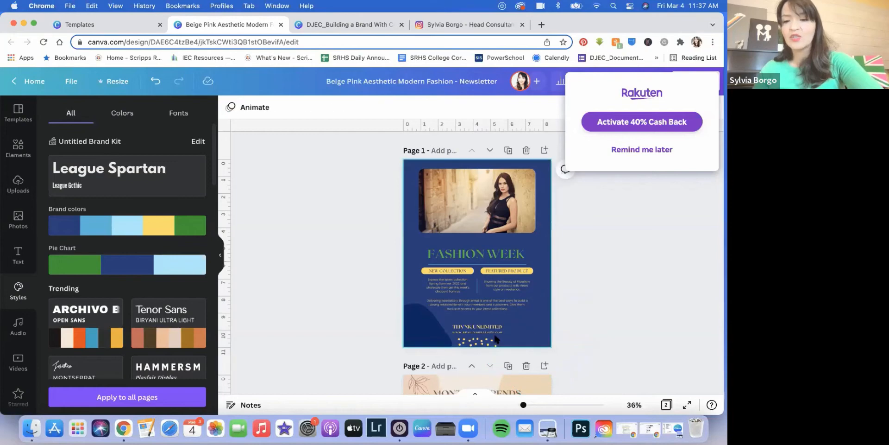
left_click(426, 342)
key("Delete")
scroll(425, 338, "down", 1)
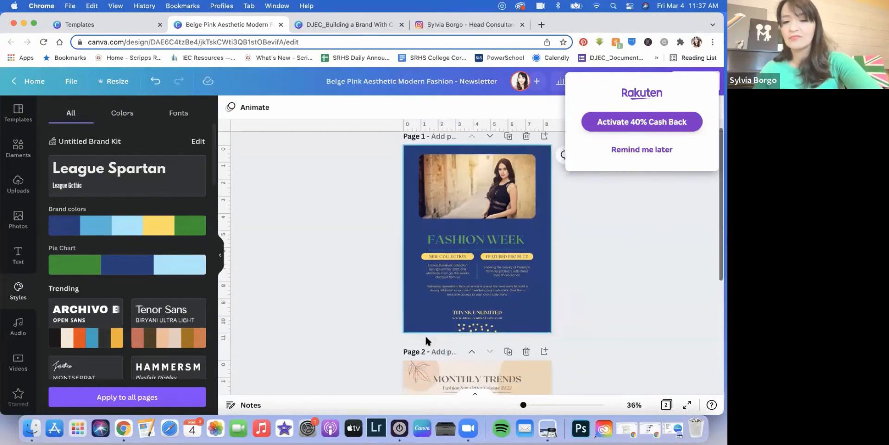
left_click(477, 327)
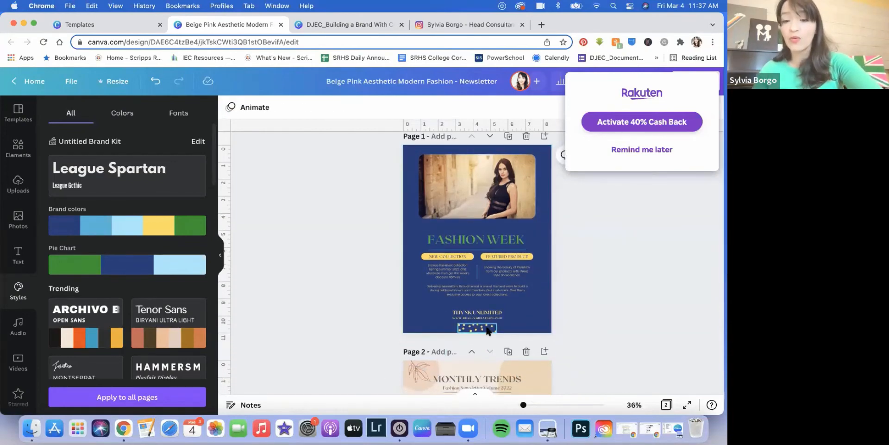
key("Delete")
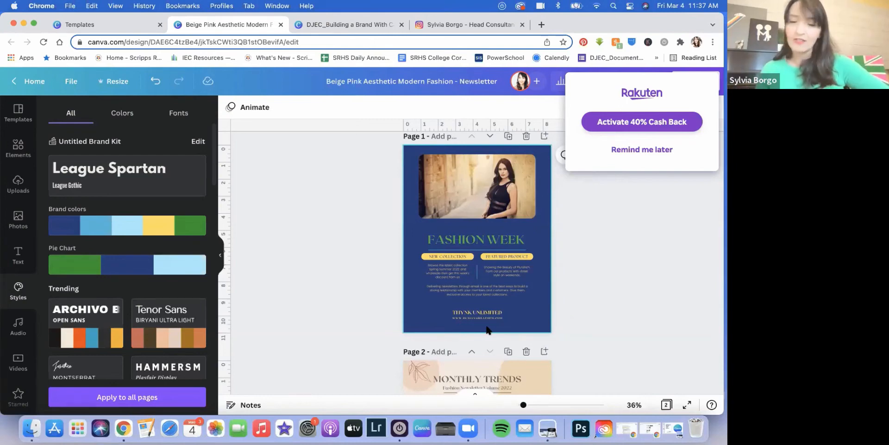
left_click(487, 329)
Step: Apply the League Spartan font style to page 1 and retype the FASHION WEEK headline
left_click(136, 177)
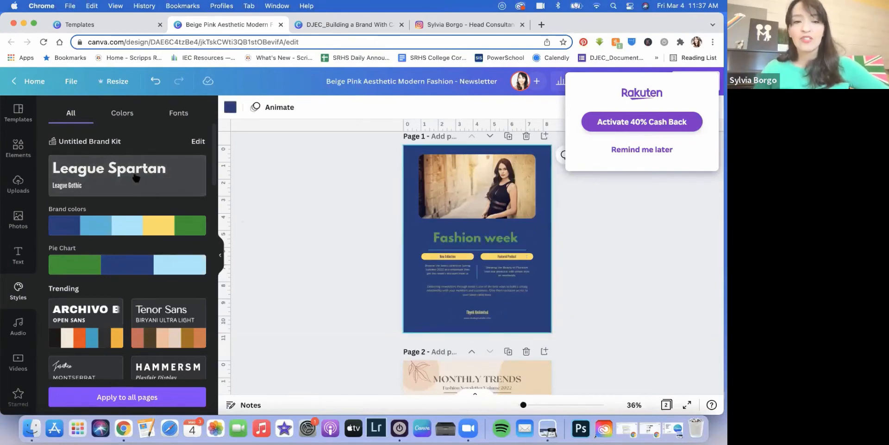
double_click(487, 242)
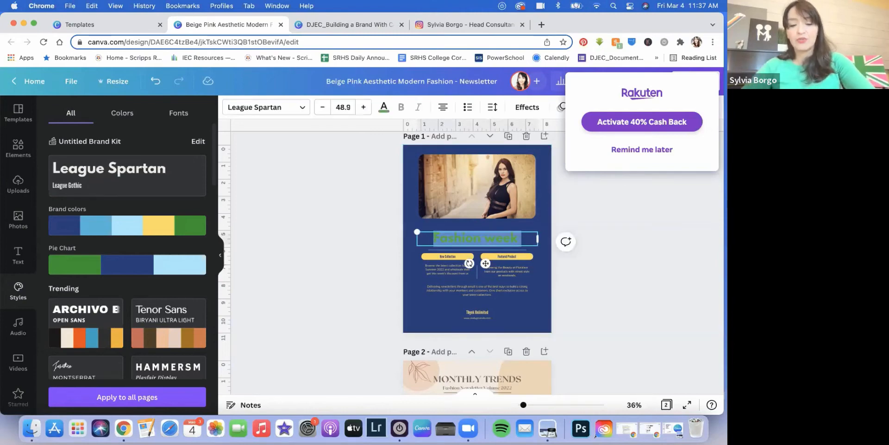
type("FASHION")
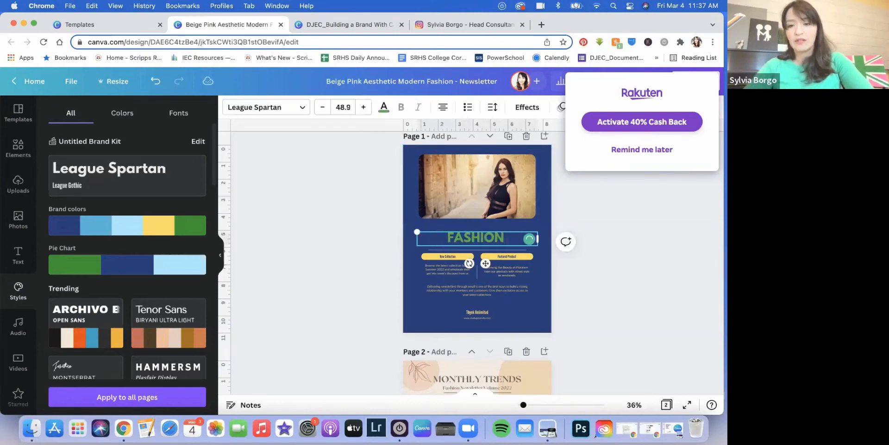
type(" WEEK")
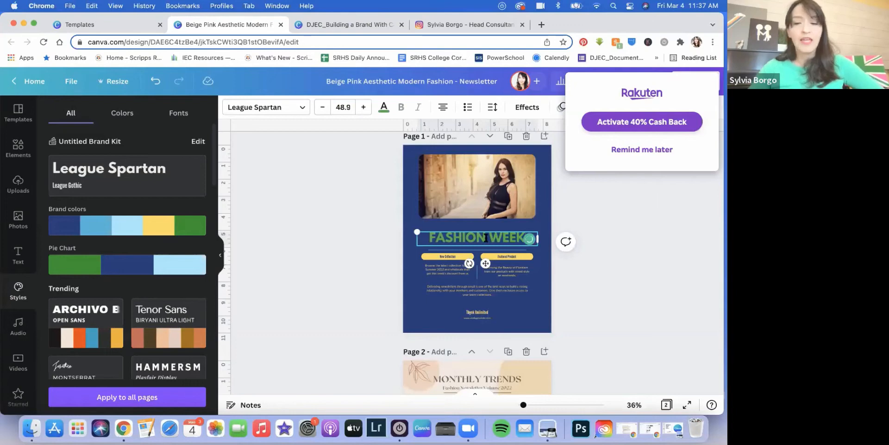
Step: Replace the top photo with the uploaded dining-hall picture
left_click(18, 185)
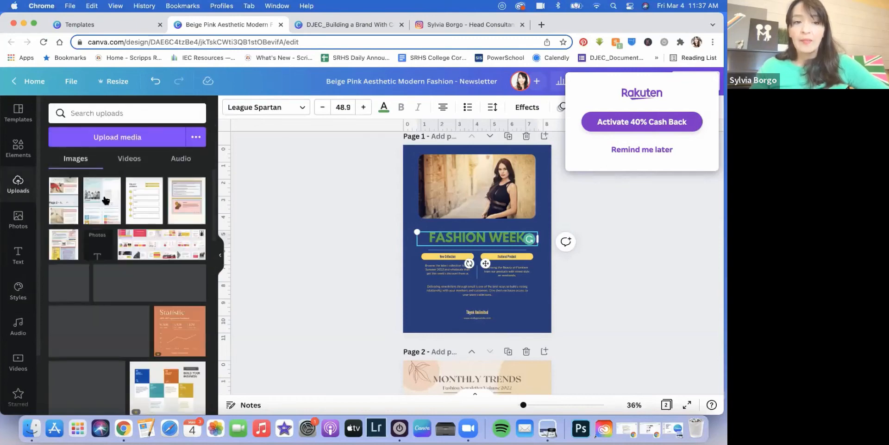
scroll(149, 307, "down", 5)
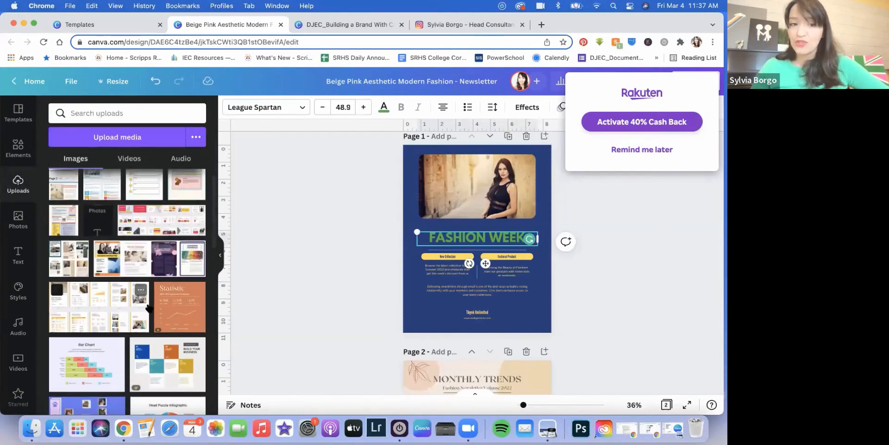
scroll(148, 306, "down", 10)
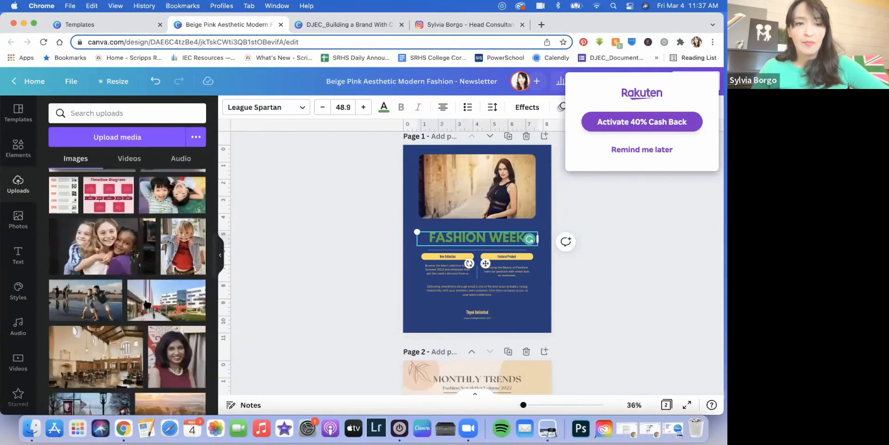
scroll(148, 304, "down", 3)
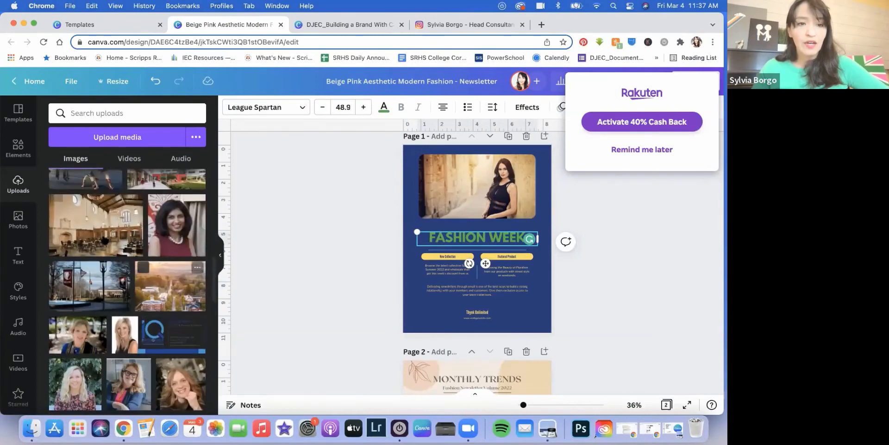
left_click_drag(93, 220, 461, 225)
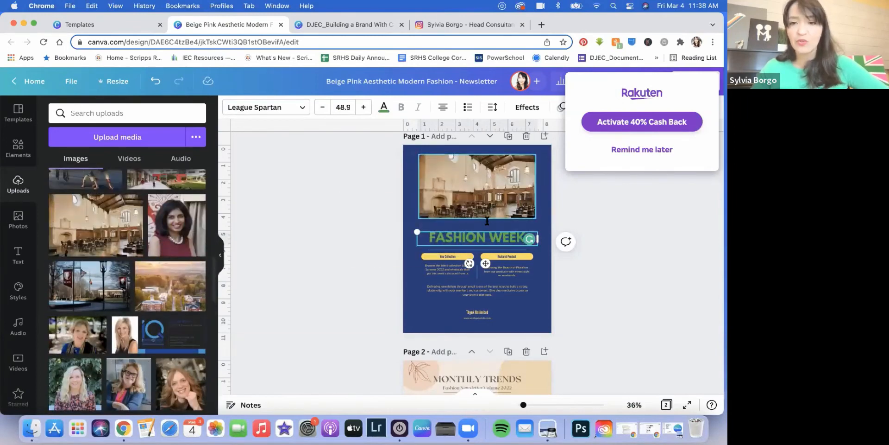
Step: Change the heading text to USC DINING HALL
triple_click(484, 236)
type("U")
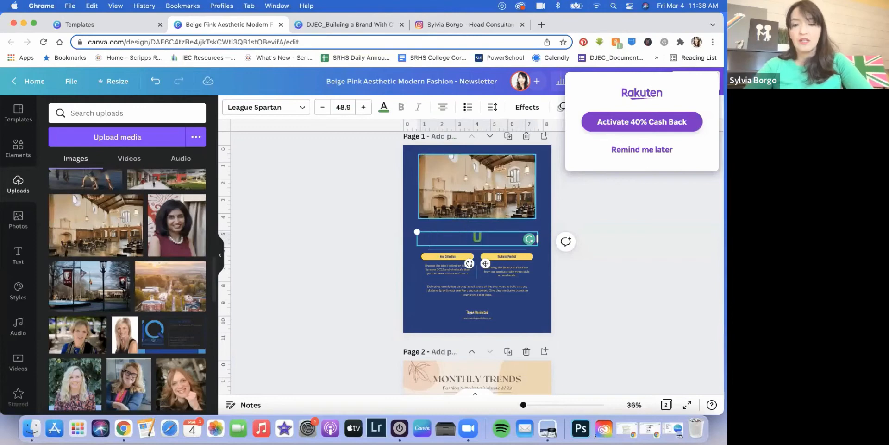
type("SC")
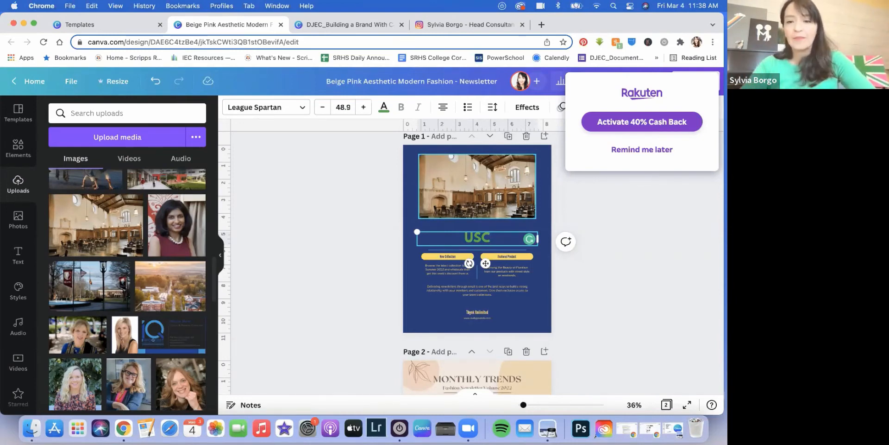
type("DINING")
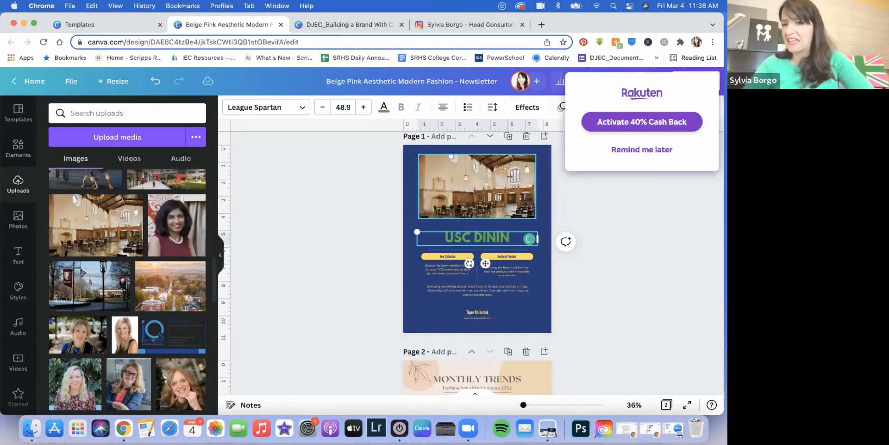
type(" HALL")
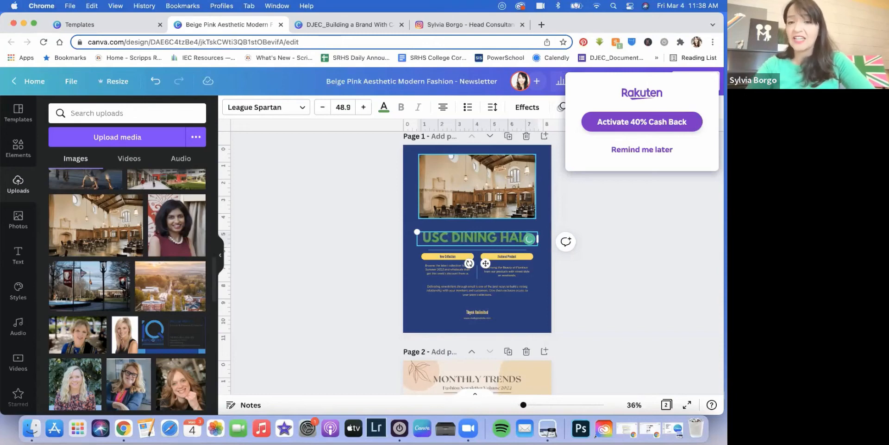
left_click(532, 299)
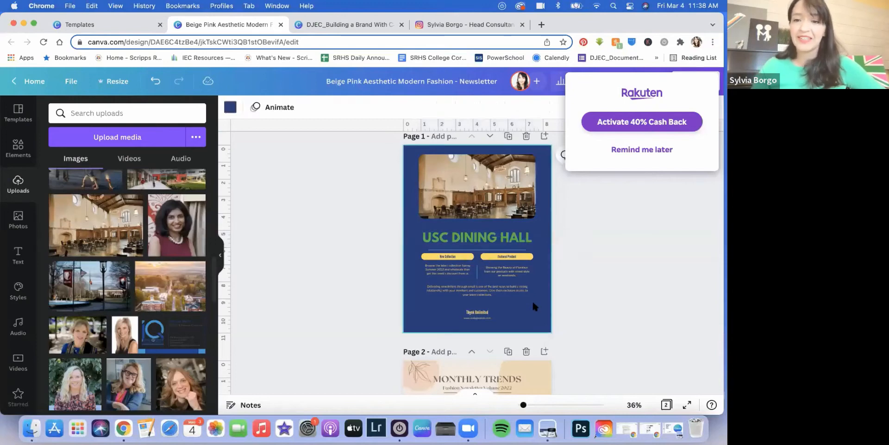
Step: Delete the Monthly Trends page, then undo to restore it
scroll(531, 310, "down", 2)
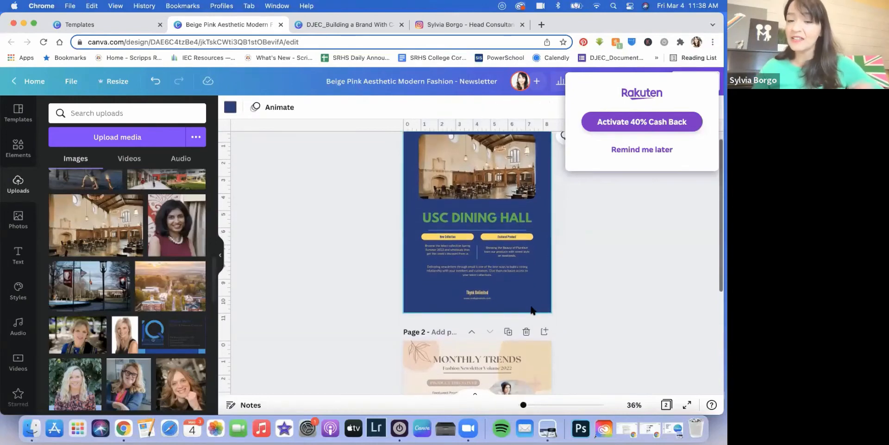
left_click(449, 237)
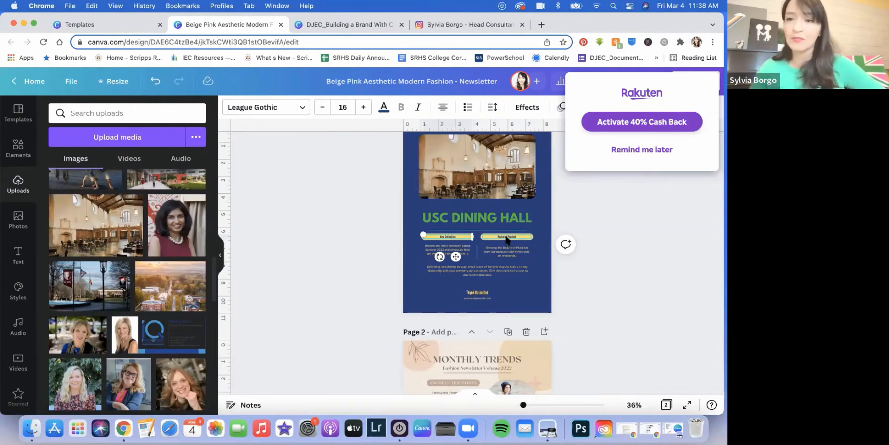
scroll(521, 313, "down", 2)
scroll(521, 312, "down", 6)
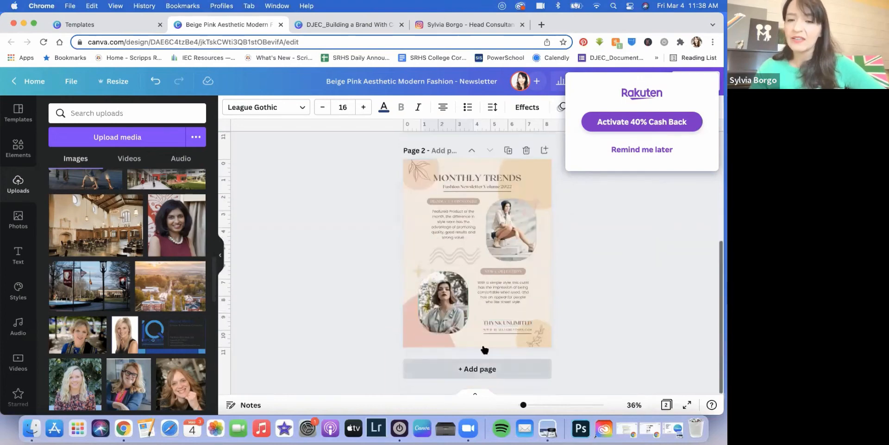
left_click(526, 150)
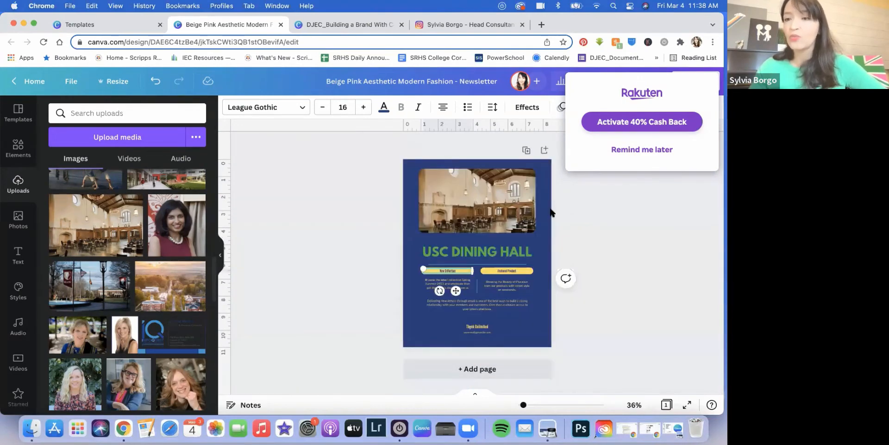
left_click(156, 83)
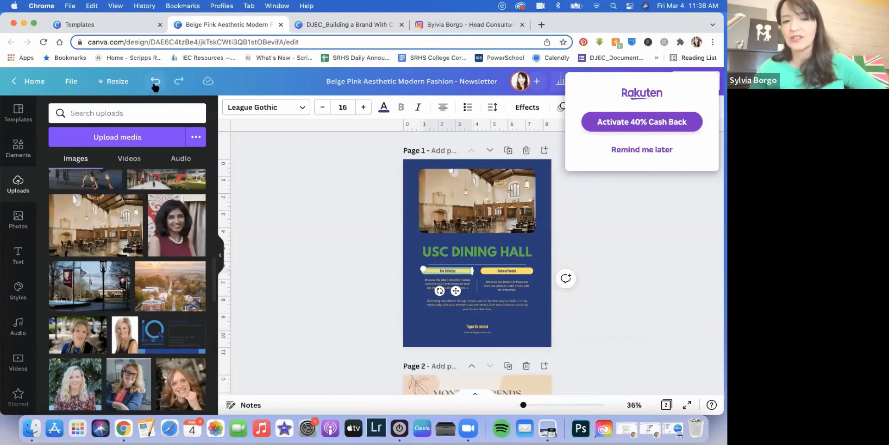
Step: Select the background of the Monthly Trends page
scroll(475, 284, "down", 5)
left_click(477, 279)
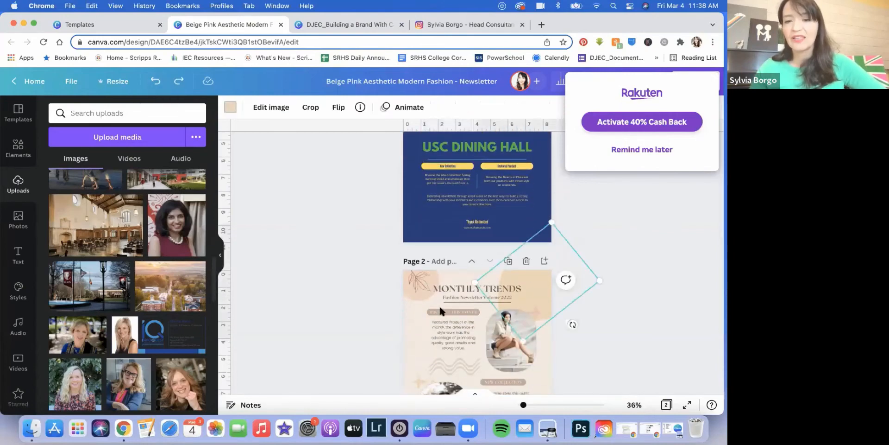
left_click(413, 318)
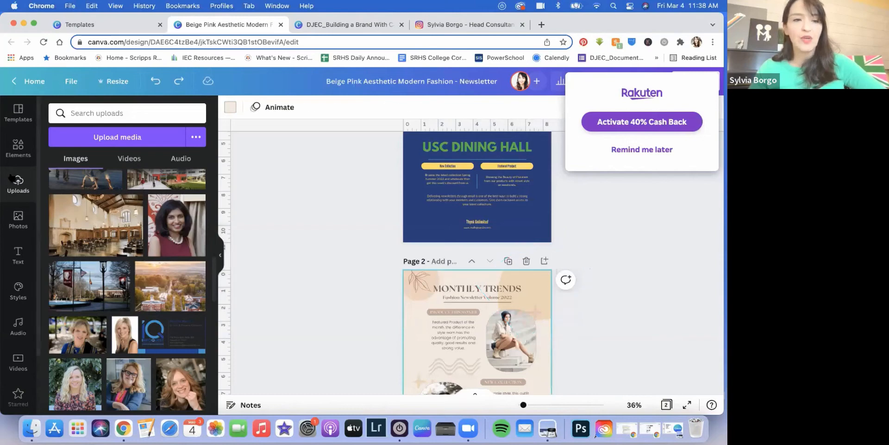
Step: Apply the navy, yellow and light-blue brand colour palette to the Monthly Trends page
left_click(18, 289)
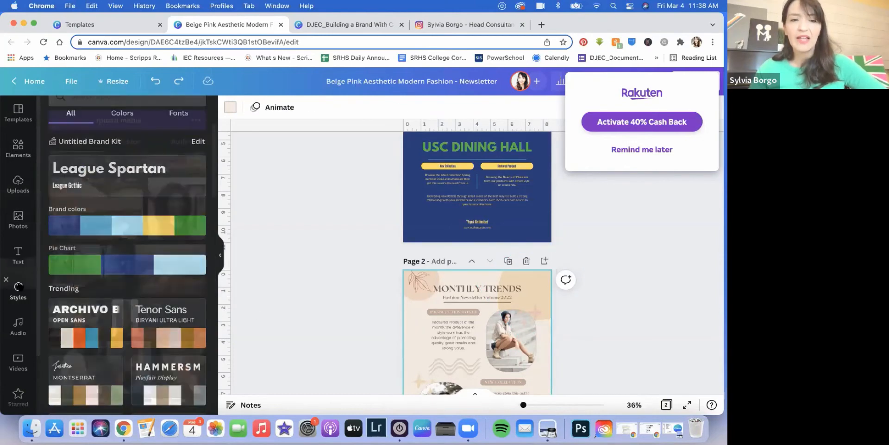
left_click(119, 230)
scroll(510, 333, "down", 3)
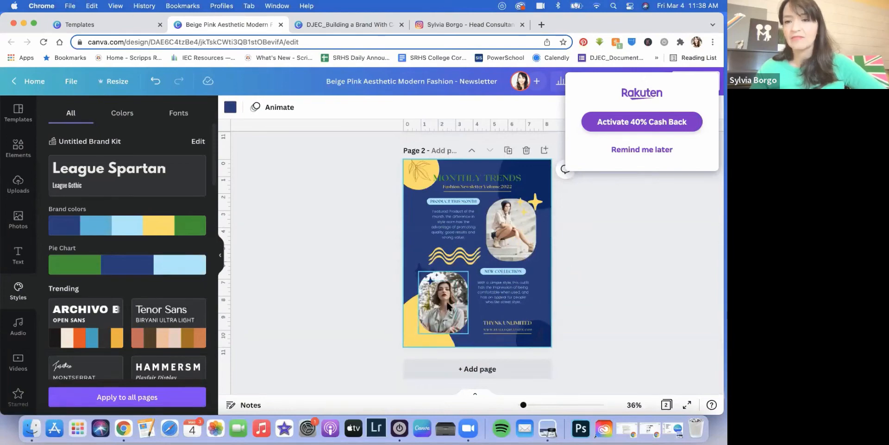
scroll(448, 306, "up", 5)
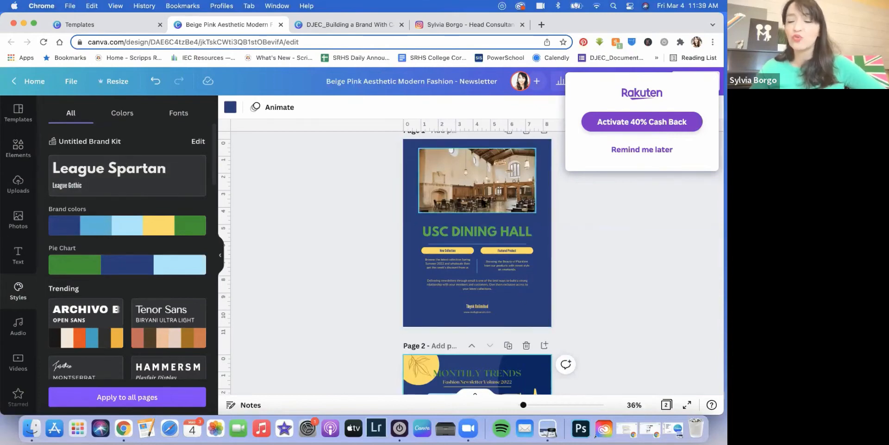
left_click(462, 177)
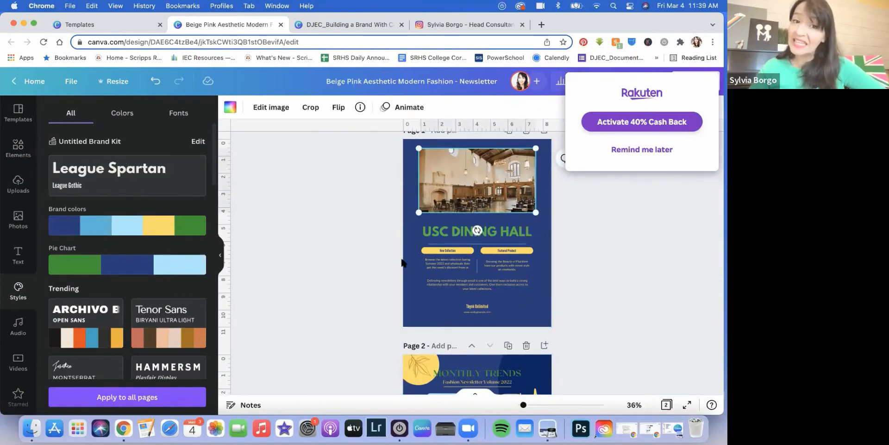
Step: Apply the Tumble animation to the dining-hall photo and start an Elements search
left_click(405, 109)
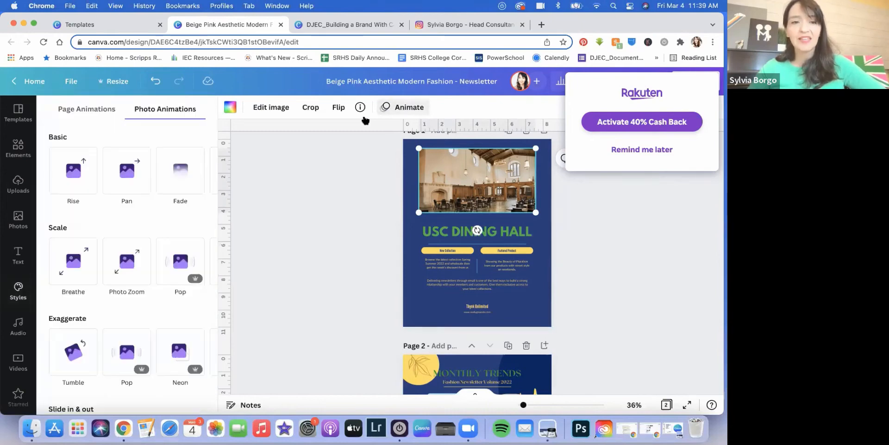
scroll(127, 204, "down", 3)
left_click(77, 224)
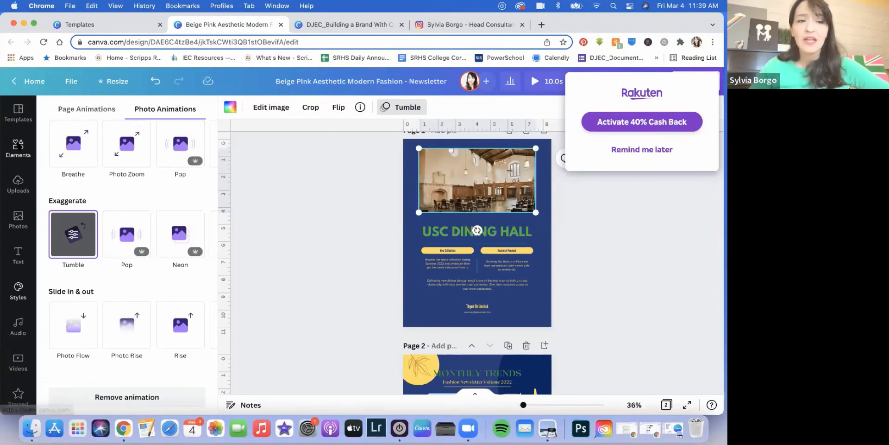
left_click(18, 148)
left_click(107, 112)
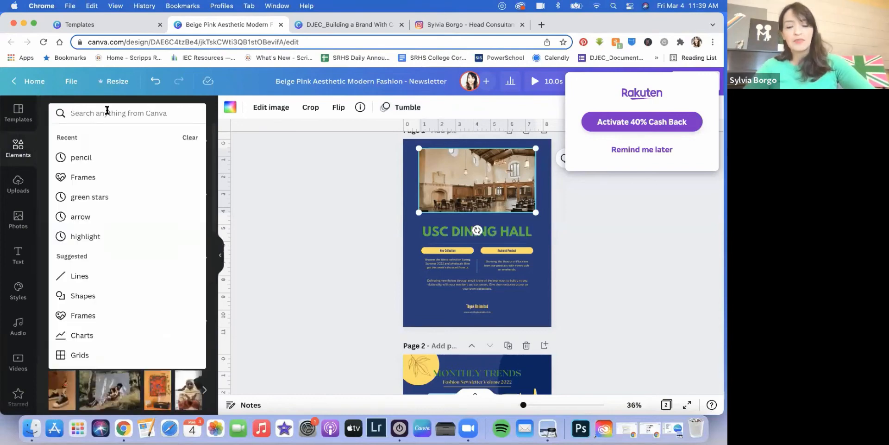
Step: Search Elements for 'canva', then add and delete the round Canva logo
type("canva")
key("Return")
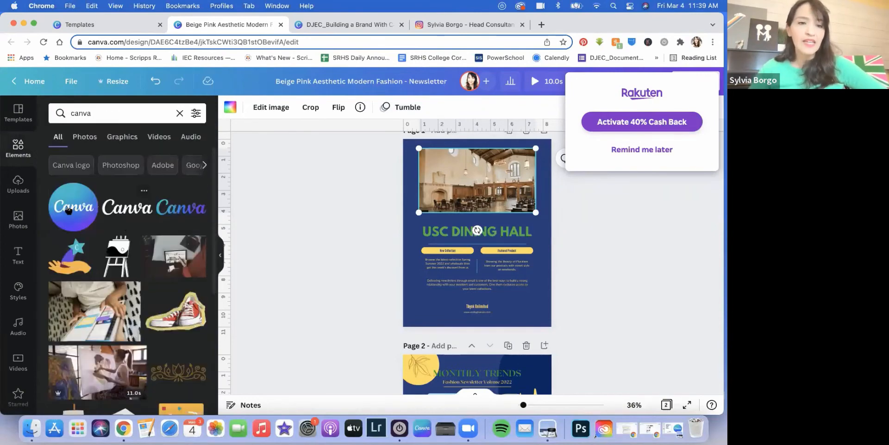
scroll(107, 220, "down", 6)
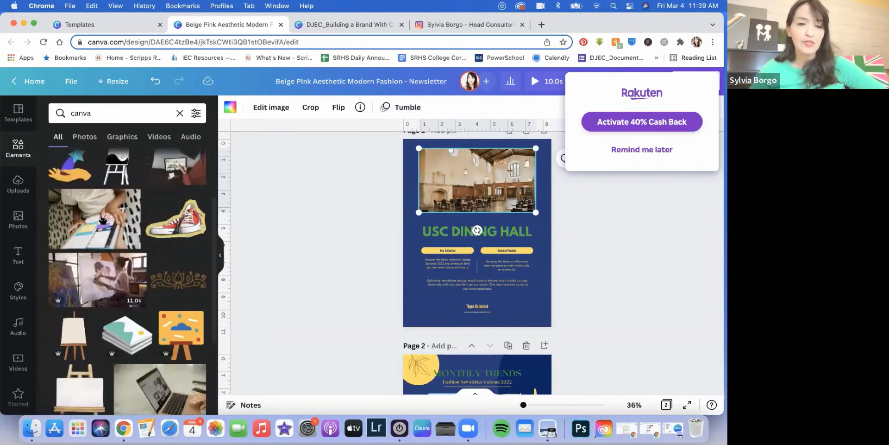
scroll(116, 221, "up", 6)
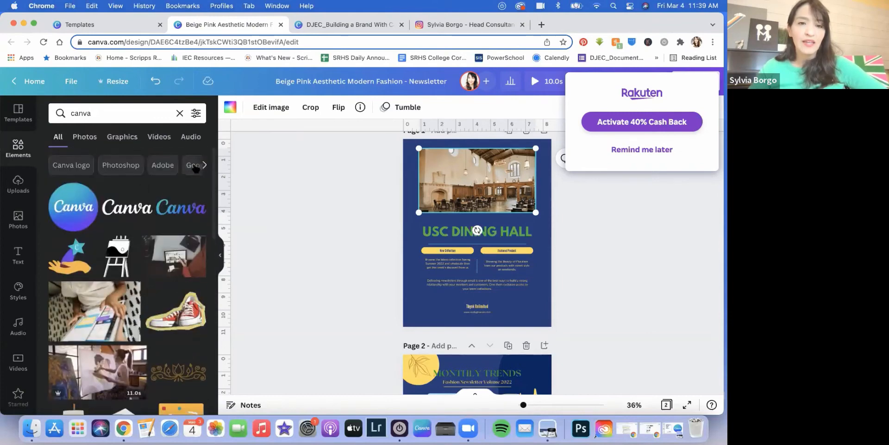
left_click(73, 206)
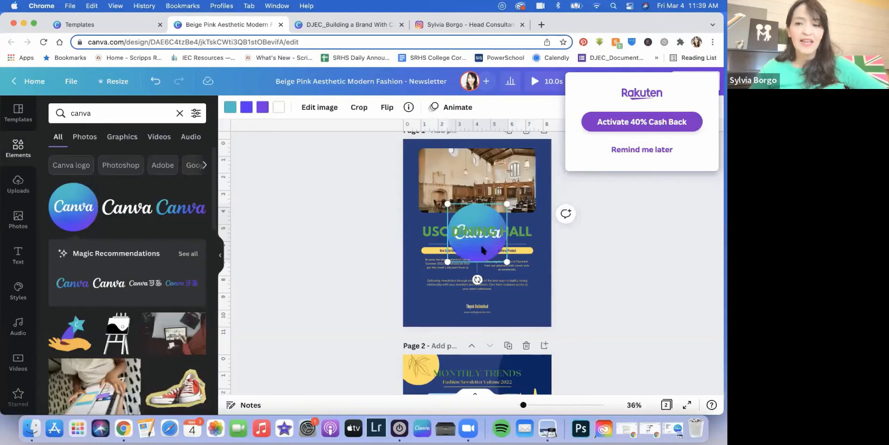
key("Delete")
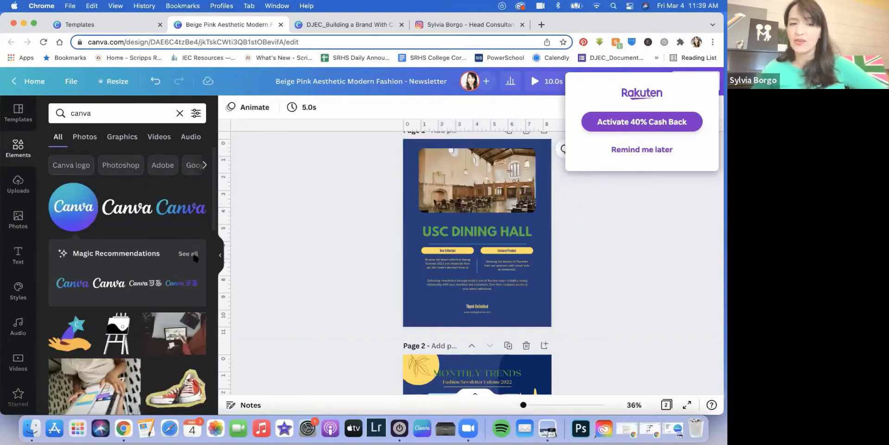
Step: Show all Magic Recommendations elements and scroll through them
left_click(193, 255)
scroll(93, 190, "down", 5)
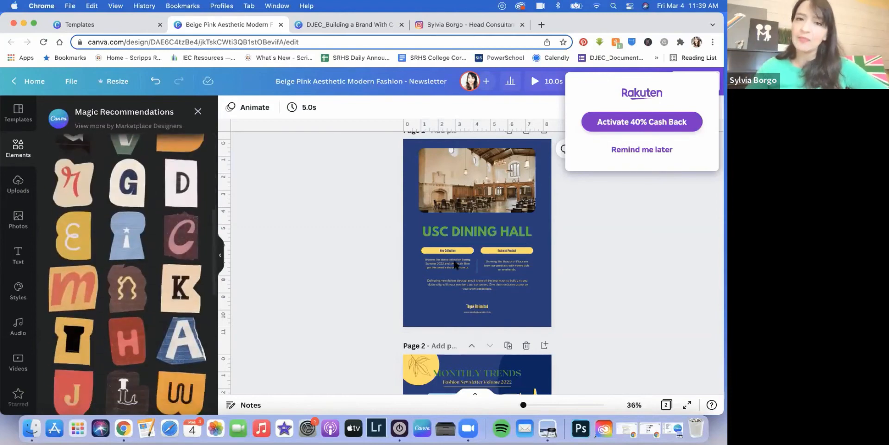
scroll(119, 203, "up", 5)
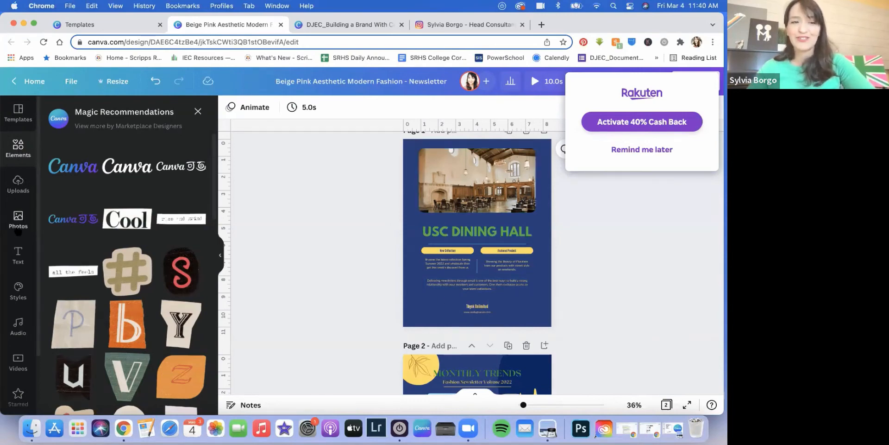
Step: Search the Photos library for 'student'
left_click(18, 218)
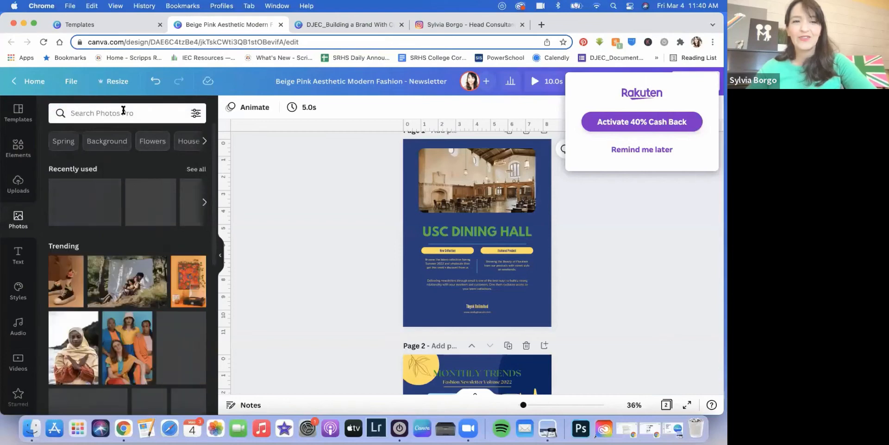
left_click(124, 111)
type("student")
key("BackSpace")
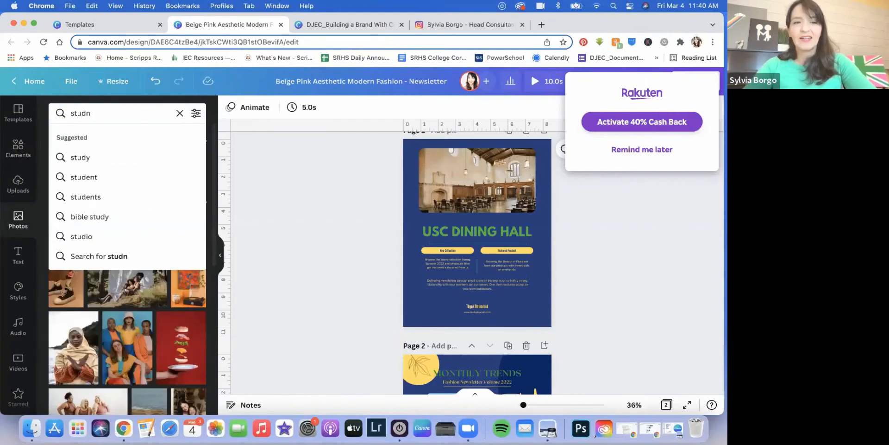
type("t")
key("Return")
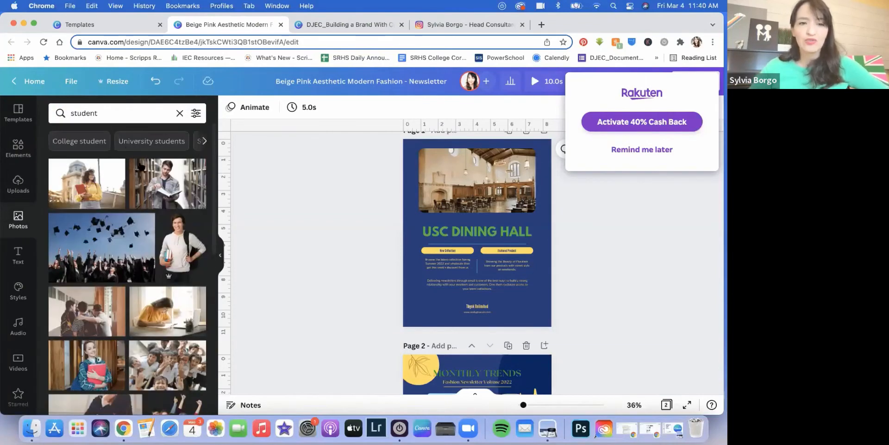
Step: Add a student photo to the dining hall page, then delete it
left_click(169, 255)
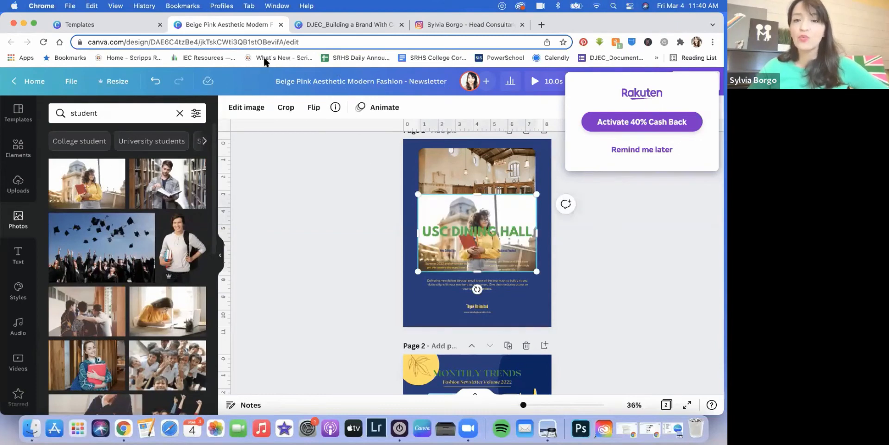
left_click(436, 260)
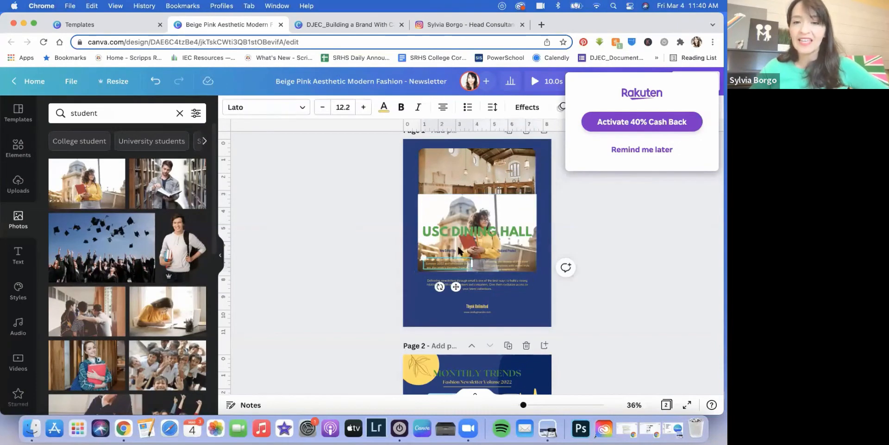
left_click(488, 206)
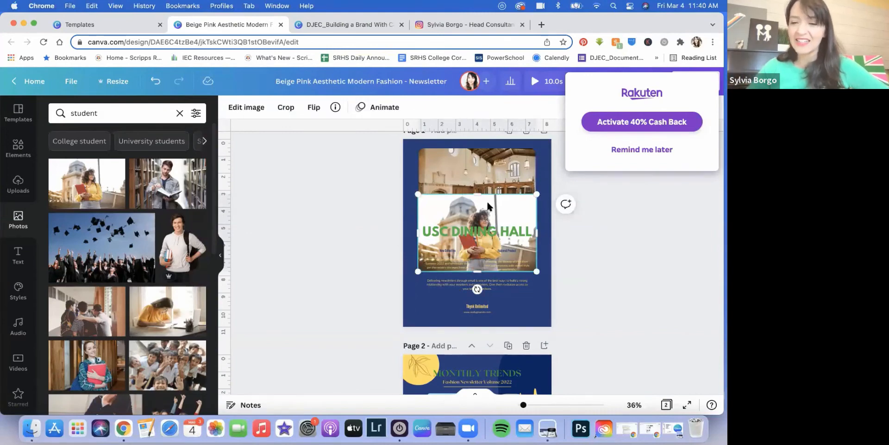
key("Delete")
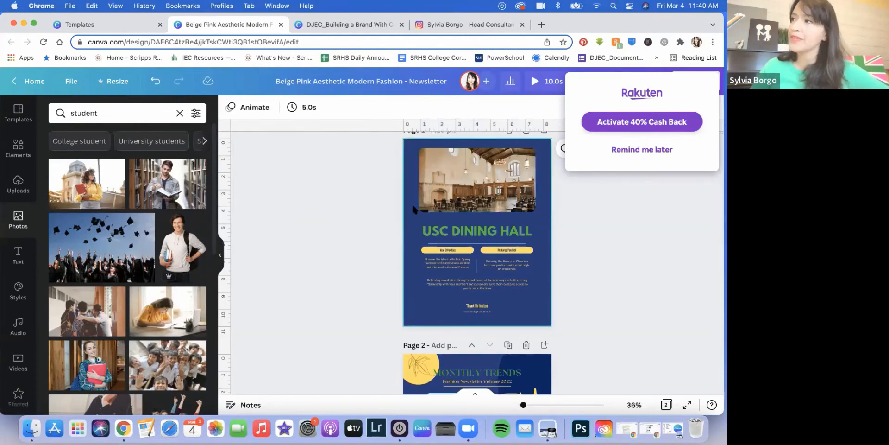
Step: Switch to the templates tab, close the preview and return to the main Templates page
left_click(87, 25)
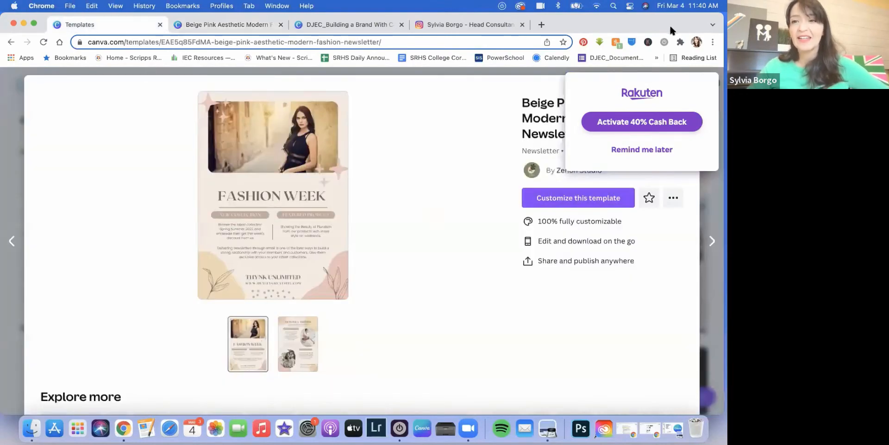
left_click(10, 89)
scroll(303, 154, "up", 3)
scroll(303, 157, "up", 10)
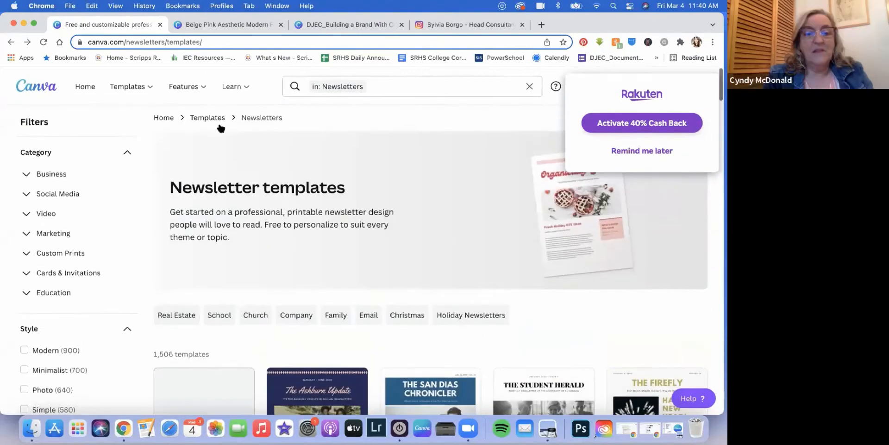
left_click(134, 87)
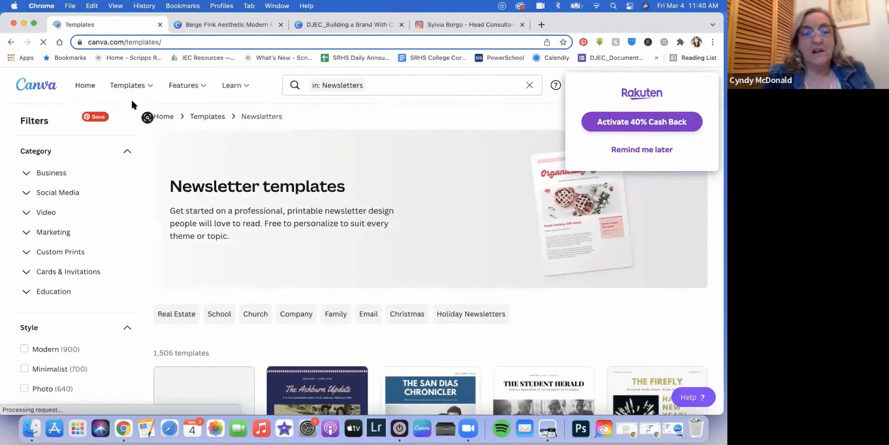
mouse_move(148, 87)
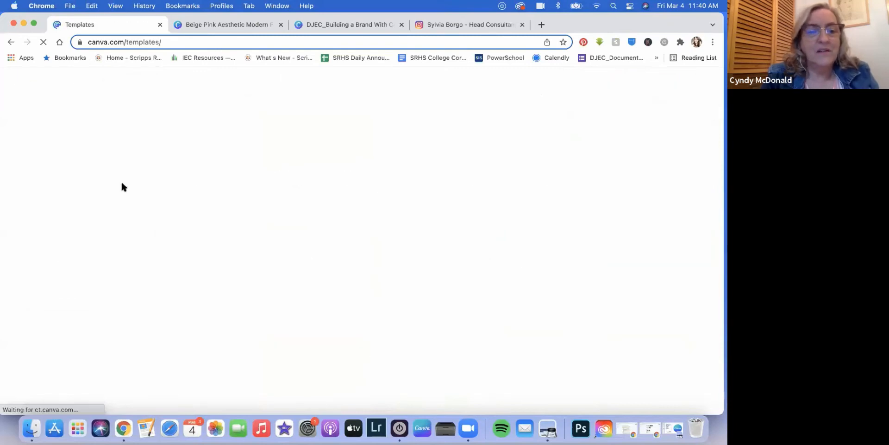
Step: Browse the Instagram Posts templates after dismissing the cash-back offer popup
scroll(314, 245, "down", 3)
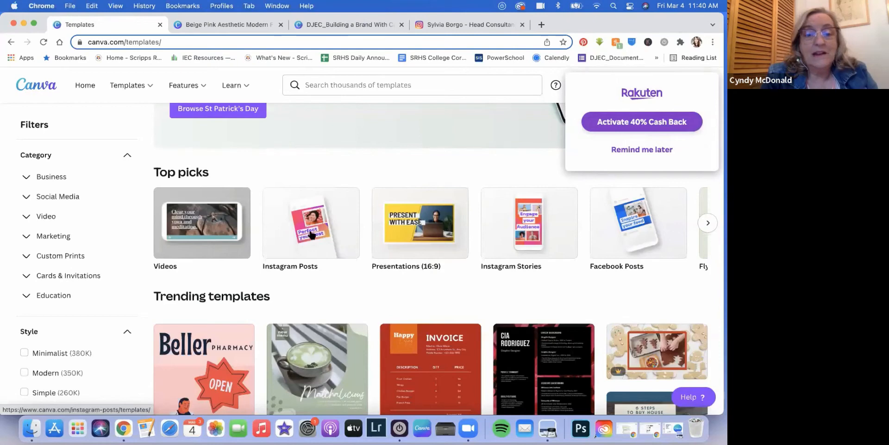
left_click(312, 232)
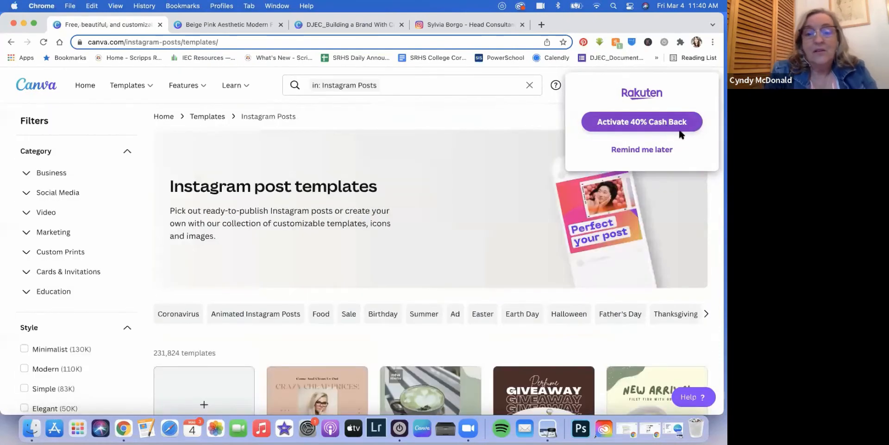
left_click(649, 150)
scroll(441, 168, "down", 5)
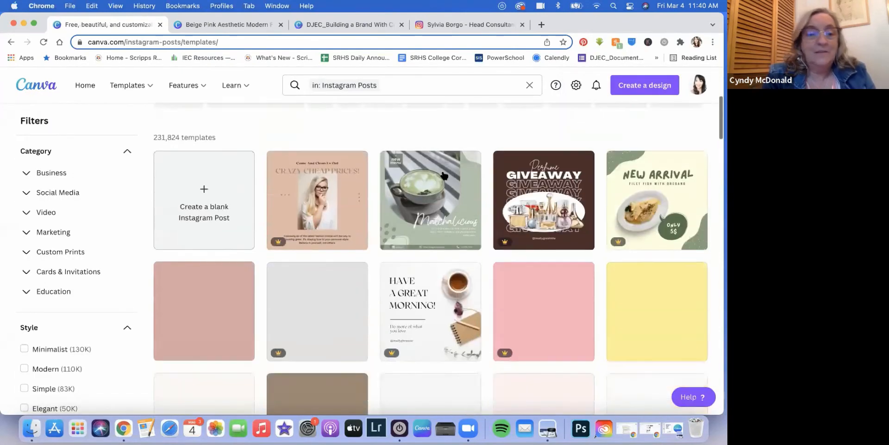
scroll(443, 175, "down", 3)
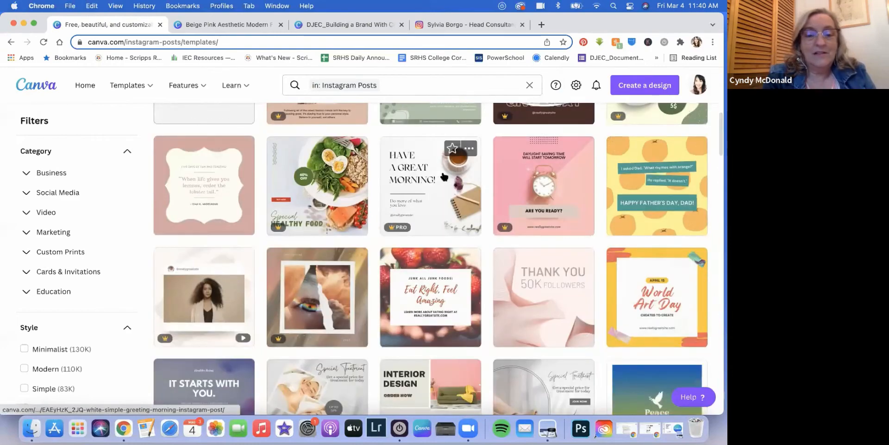
scroll(444, 175, "down", 6)
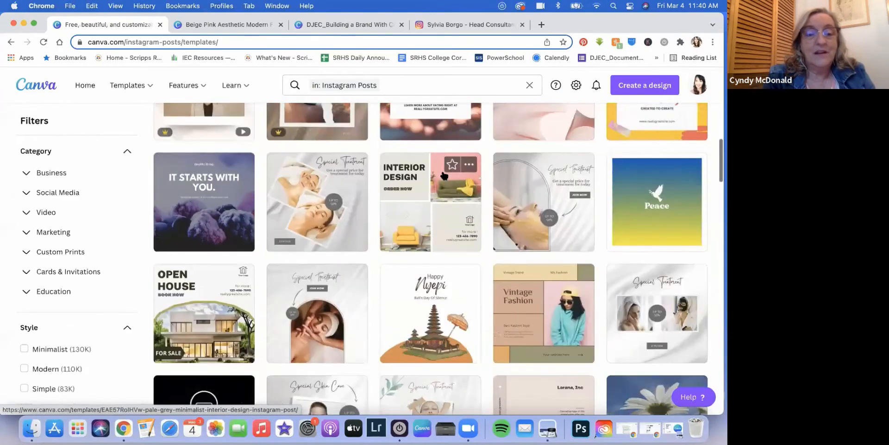
scroll(443, 175, "down", 5)
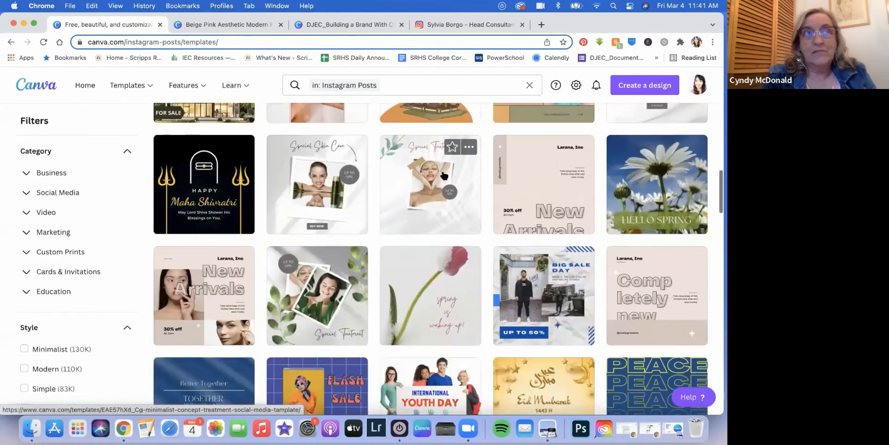
scroll(444, 175, "down", 3)
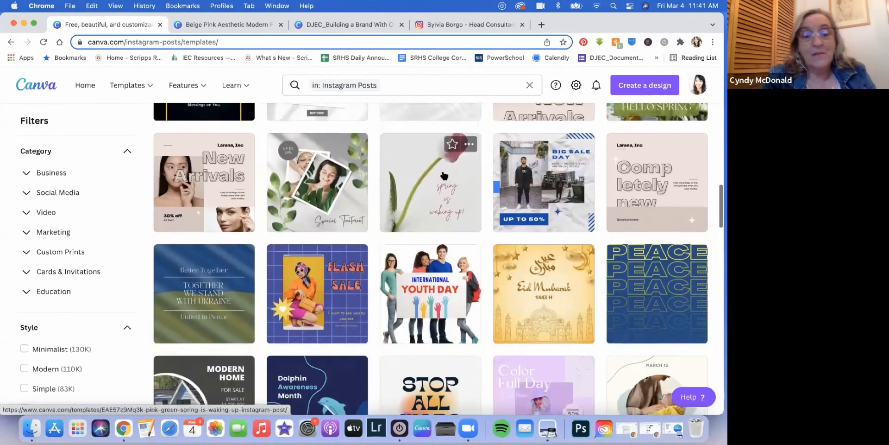
scroll(443, 176, "down", 4)
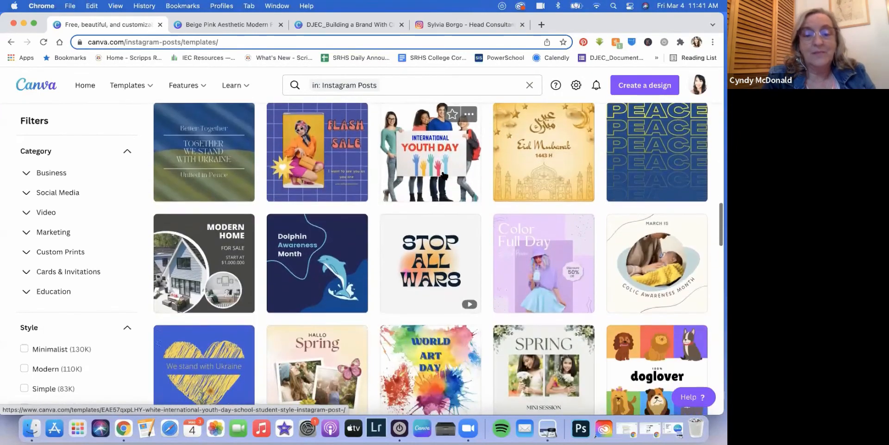
scroll(444, 175, "down", 4)
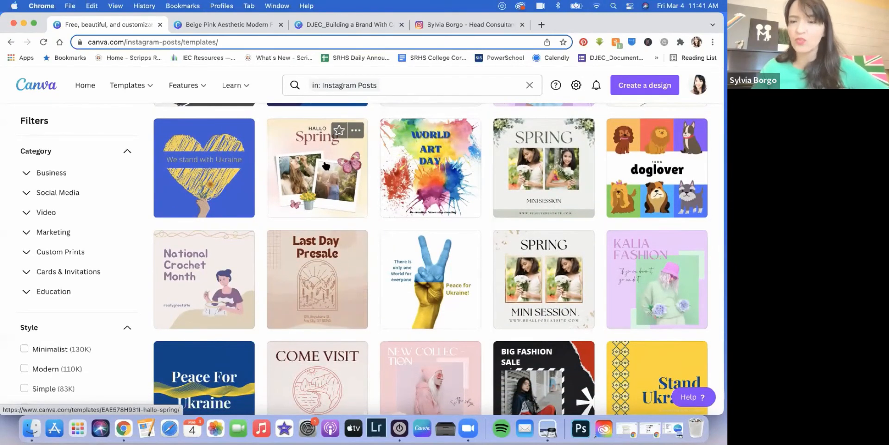
scroll(364, 146, "down", 2)
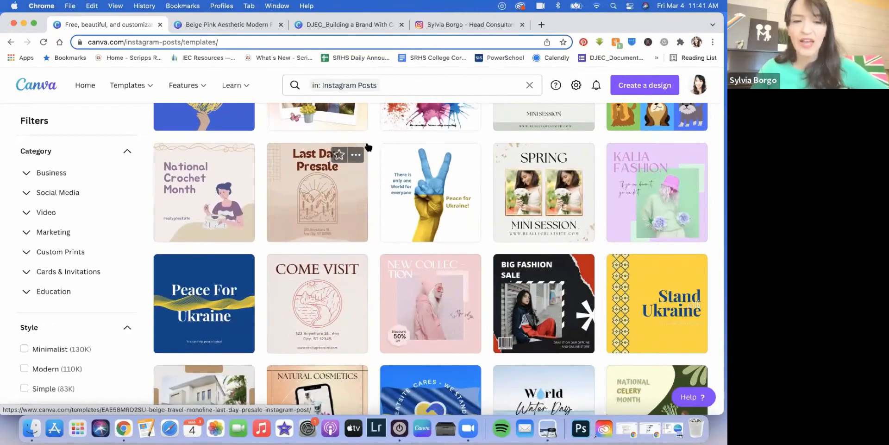
scroll(412, 175, "down", 3)
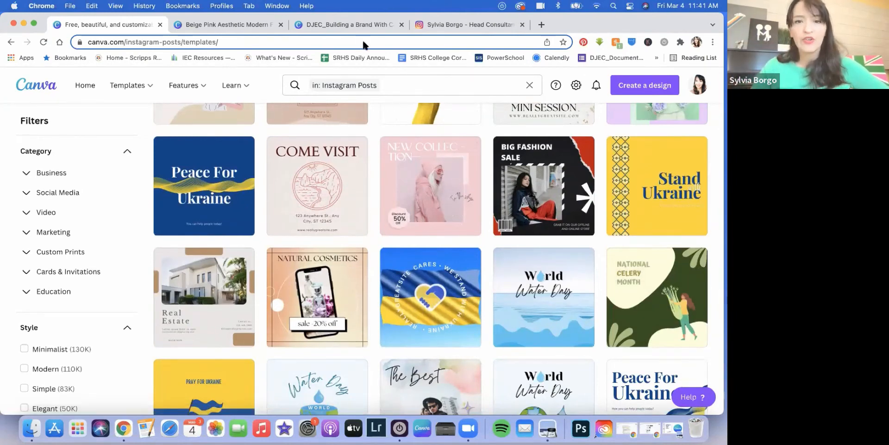
scroll(427, 163, "down", 3)
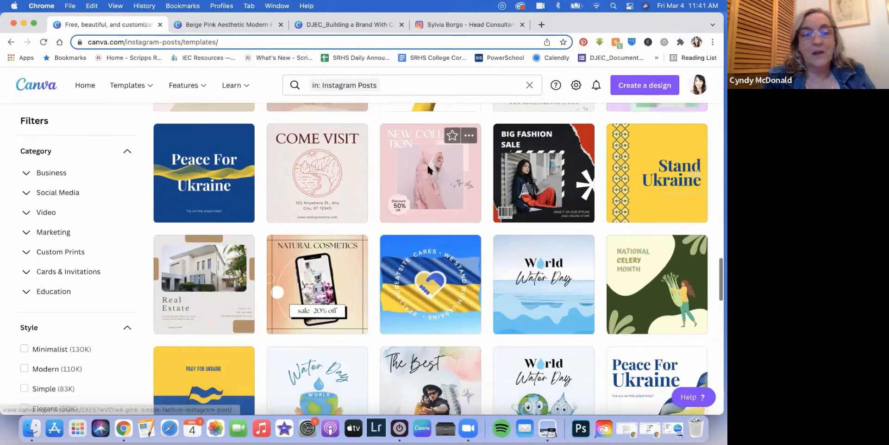
scroll(429, 170, "down", 3)
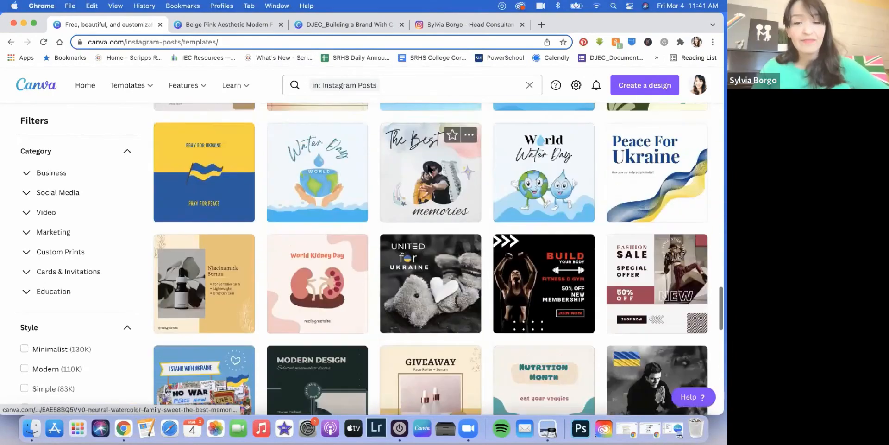
scroll(429, 208, "up", 7)
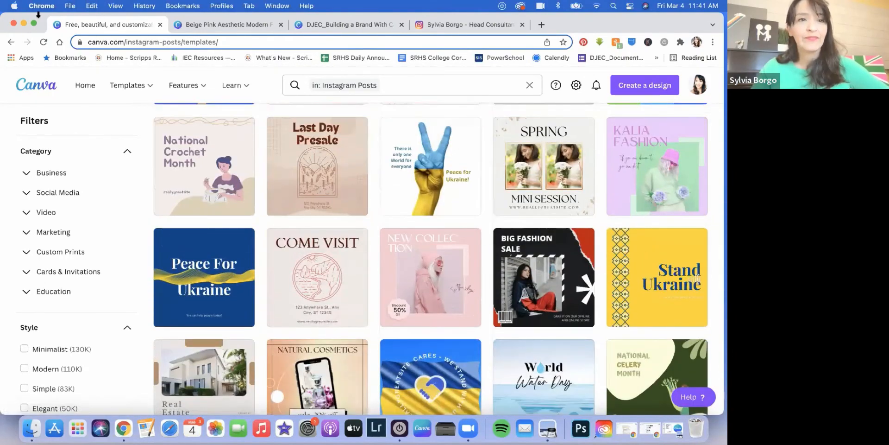
left_click_drag(39, 22, 42, 44)
left_click(229, 49)
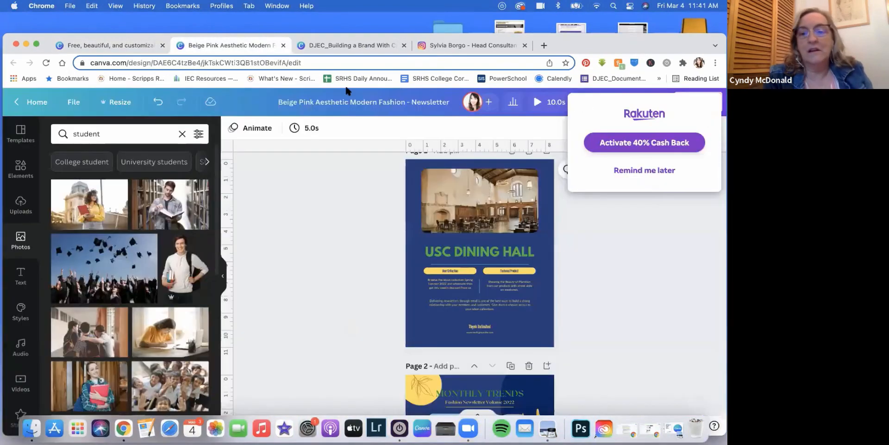
left_click(501, 210)
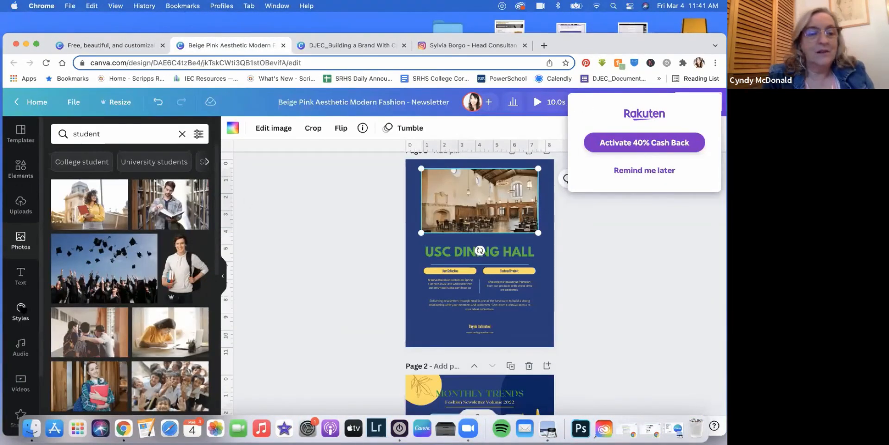
left_click(232, 129)
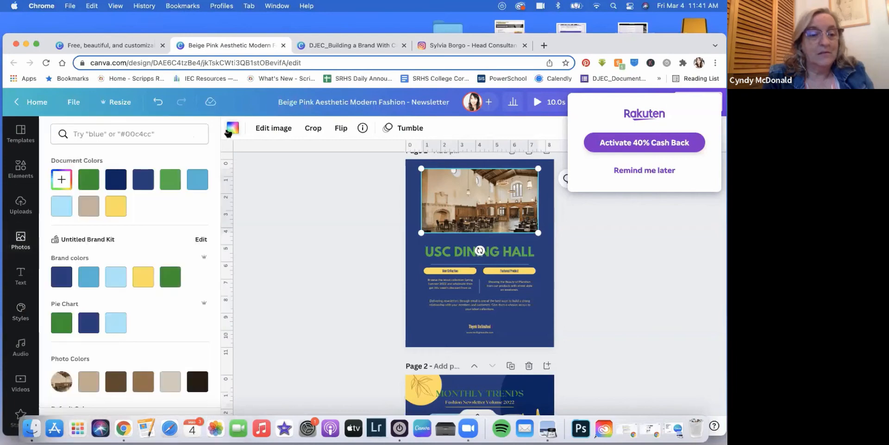
scroll(137, 223, "down", 3)
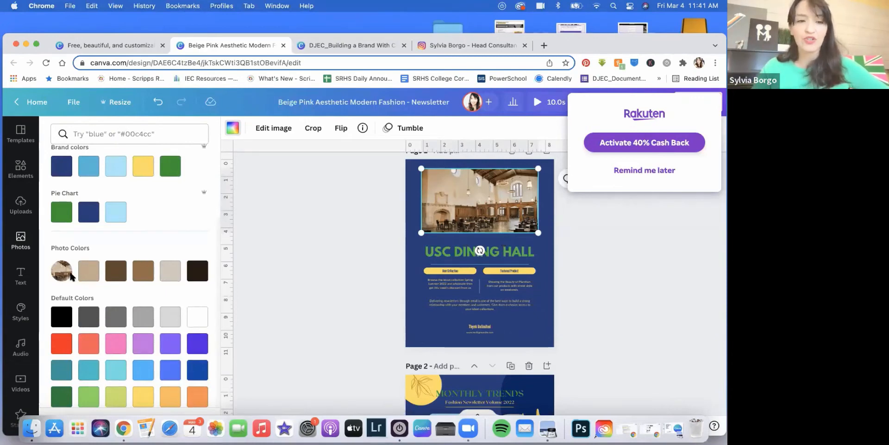
left_click(458, 251)
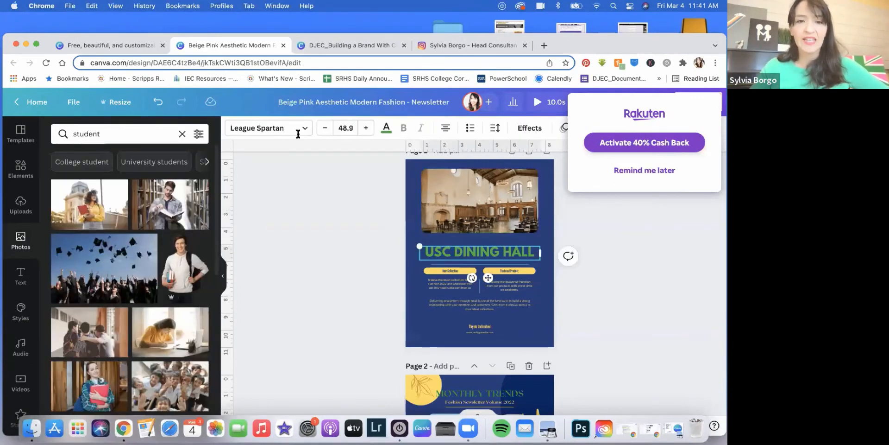
left_click(388, 131)
scroll(182, 278, "down", 3)
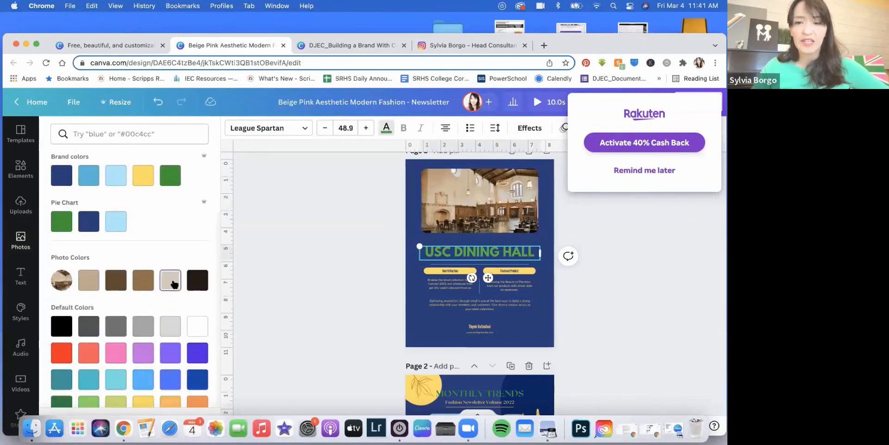
left_click(174, 284)
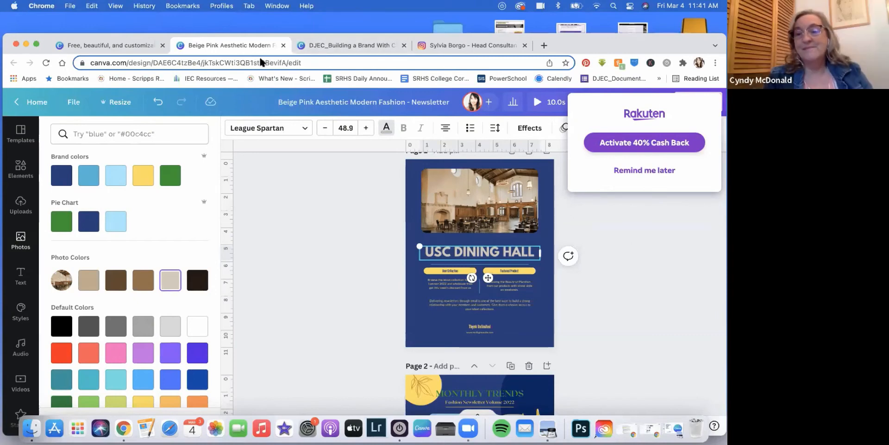
scroll(51, 246, "down", 1)
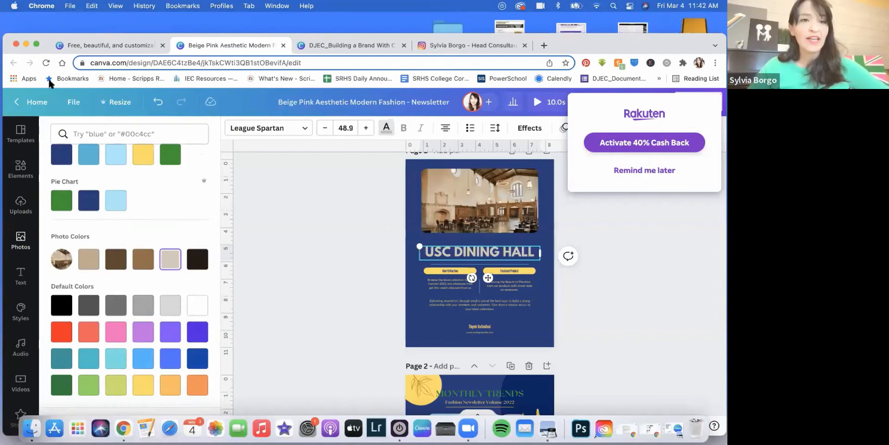
Step: Browse Canva's Business Cards templates, scrolling the grid to the orange Paola Red Bookshop card
left_click(111, 45)
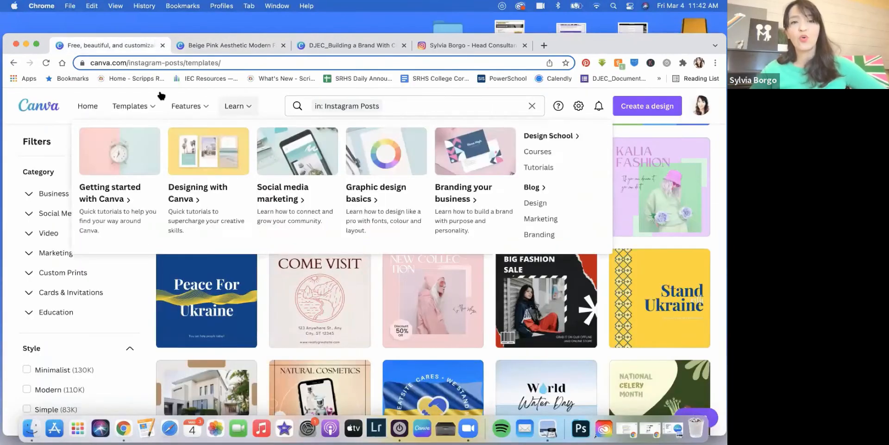
mouse_move(149, 109)
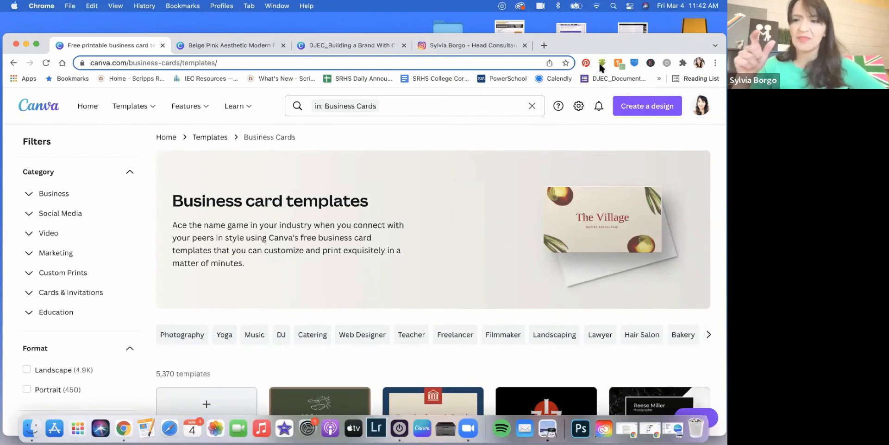
scroll(366, 167, "down", 5)
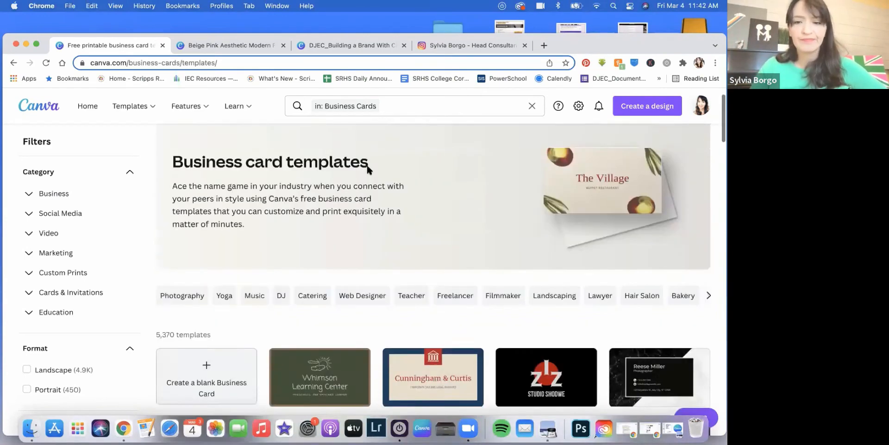
scroll(367, 166, "down", 1)
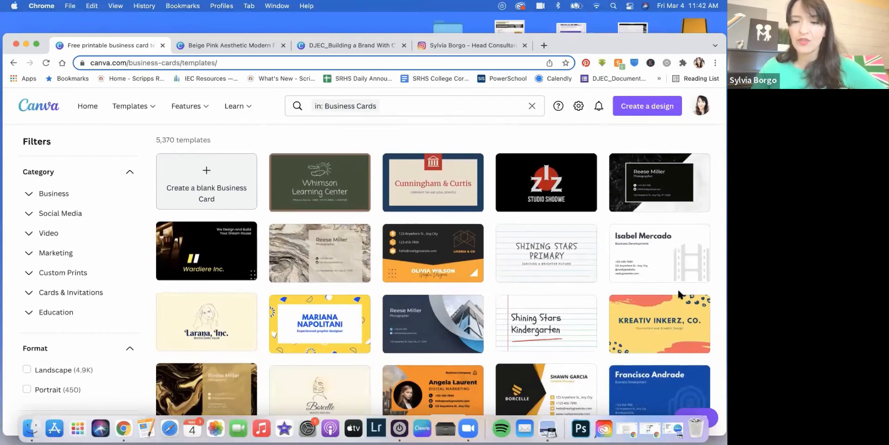
scroll(473, 224, "down", 3)
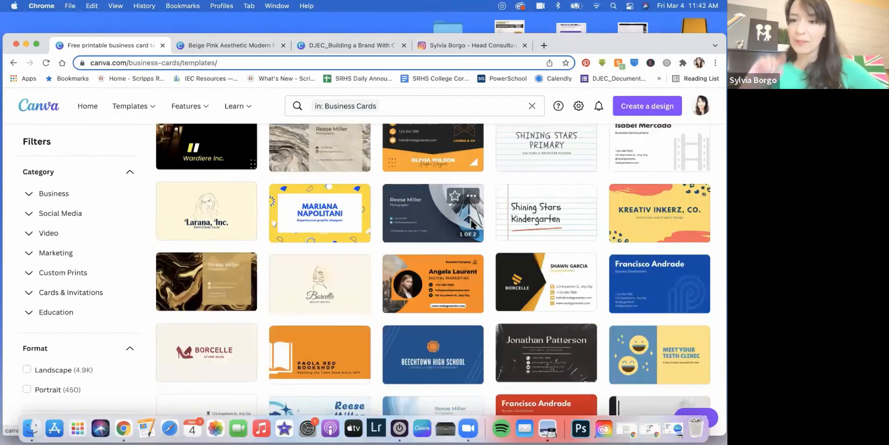
scroll(473, 224, "down", 4)
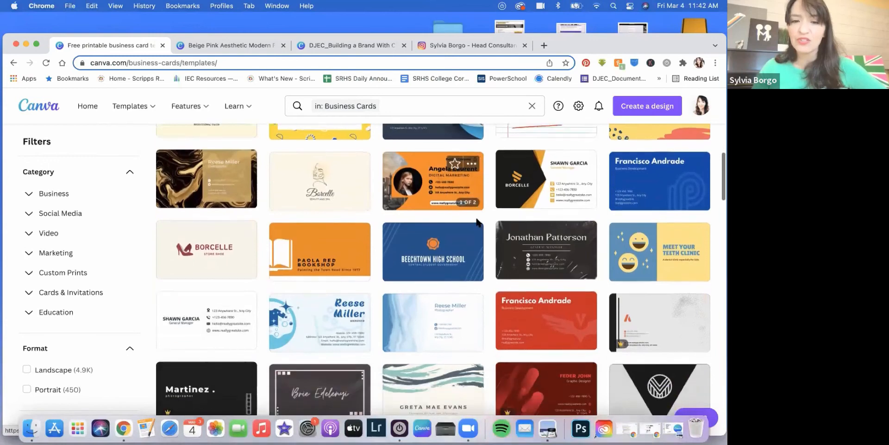
scroll(477, 222, "up", 3)
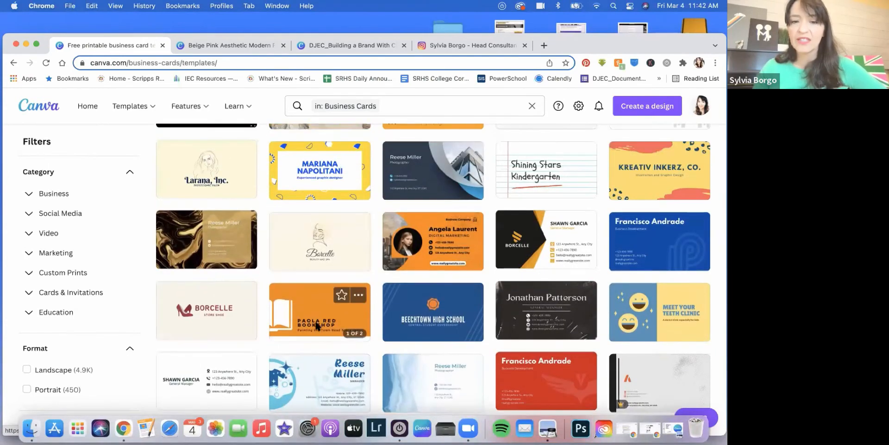
scroll(323, 323, "down", 1)
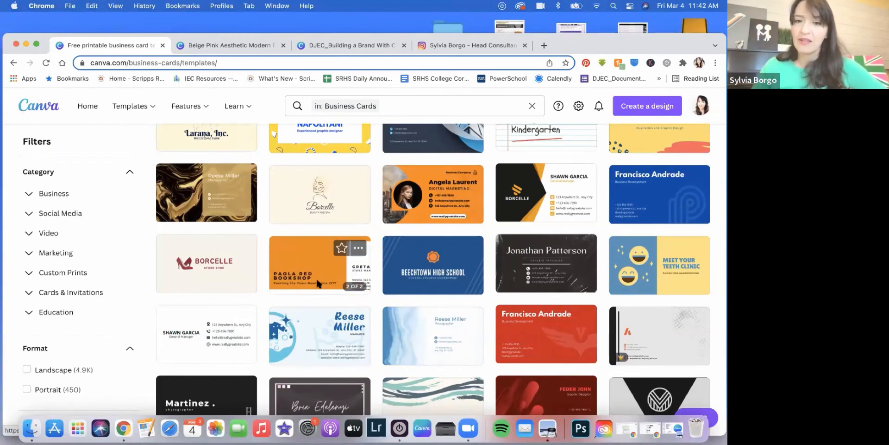
scroll(316, 277, "down", 1)
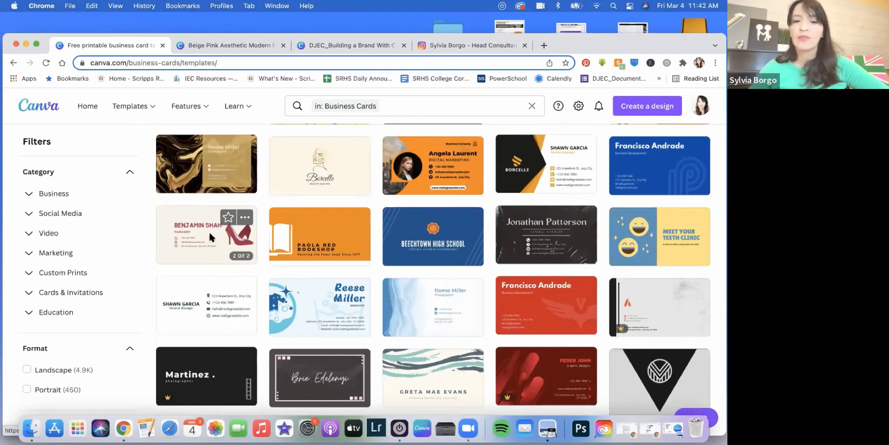
Step: Open an editable copy of the Paola Red Bookshop card, drag its title to the top-left, then close it
left_click(313, 237)
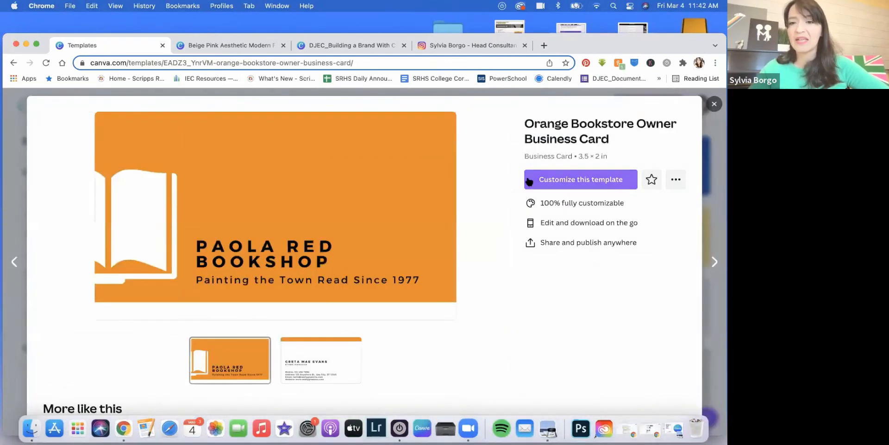
left_click(529, 181)
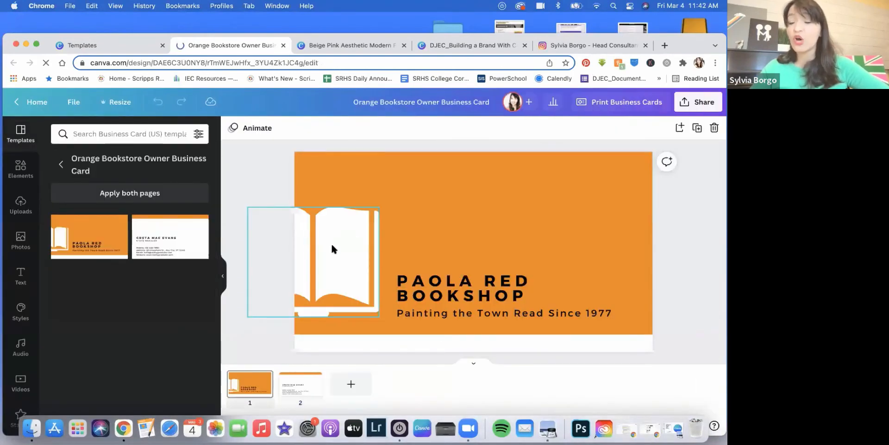
left_click(458, 291)
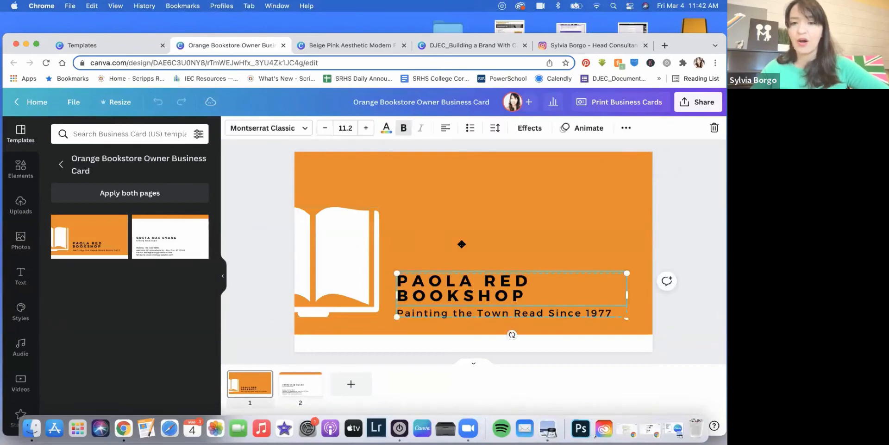
left_click_drag(458, 290, 356, 176)
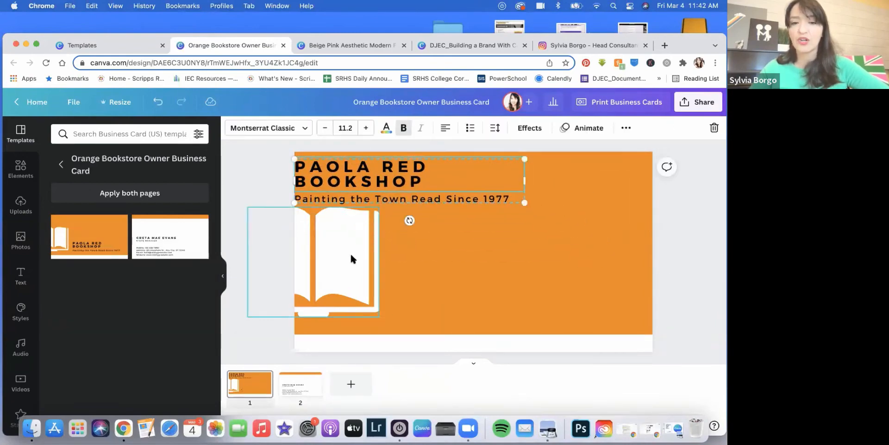
left_click_drag(351, 258, 506, 258)
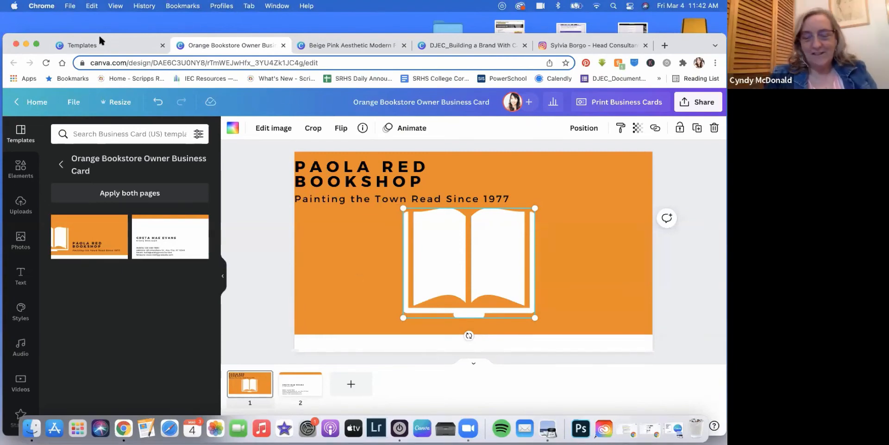
left_click_drag(44, 32, 49, 53)
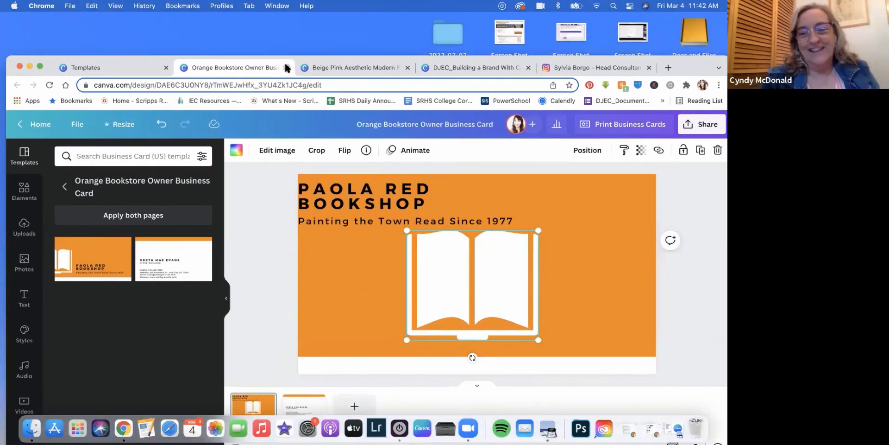
left_click(287, 67)
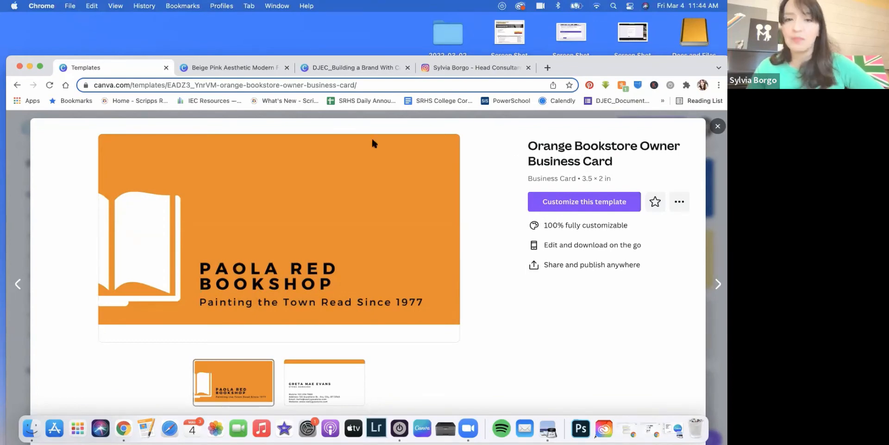
left_click(219, 64)
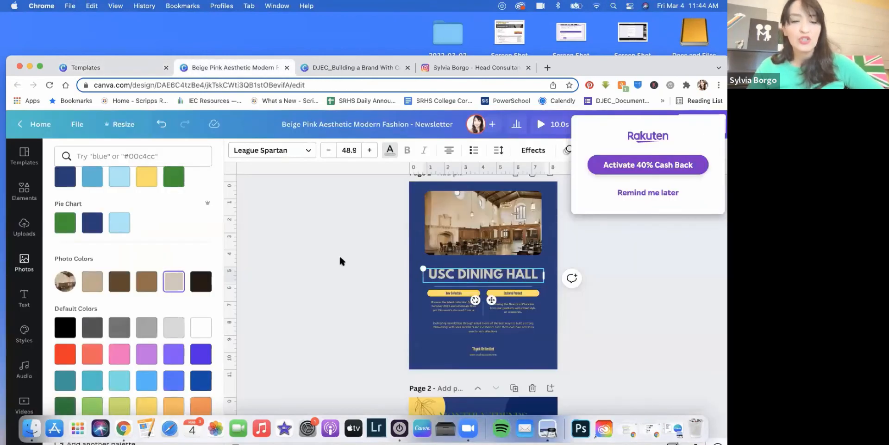
left_click(24, 190)
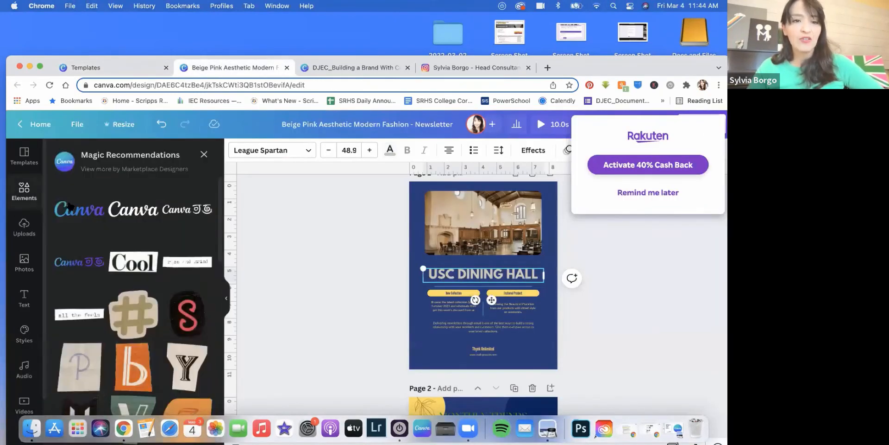
left_click(203, 155)
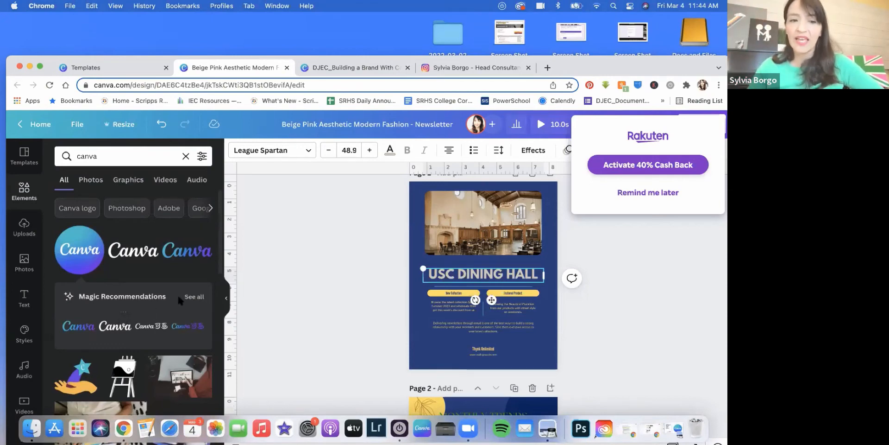
left_click(195, 296)
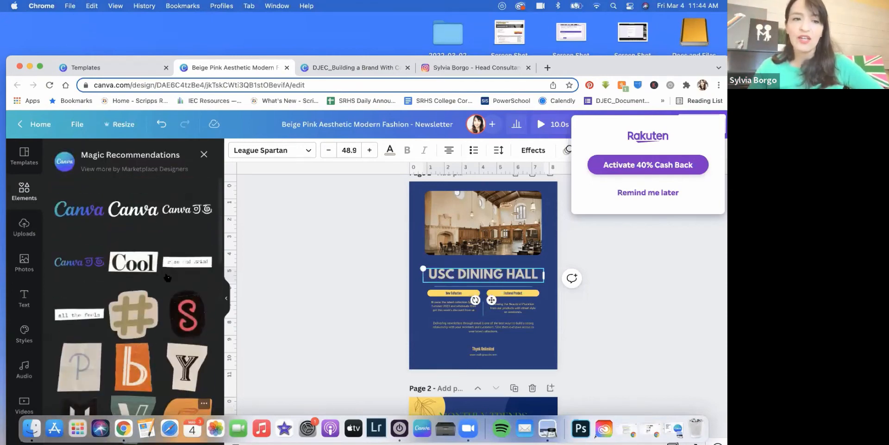
left_click(204, 154)
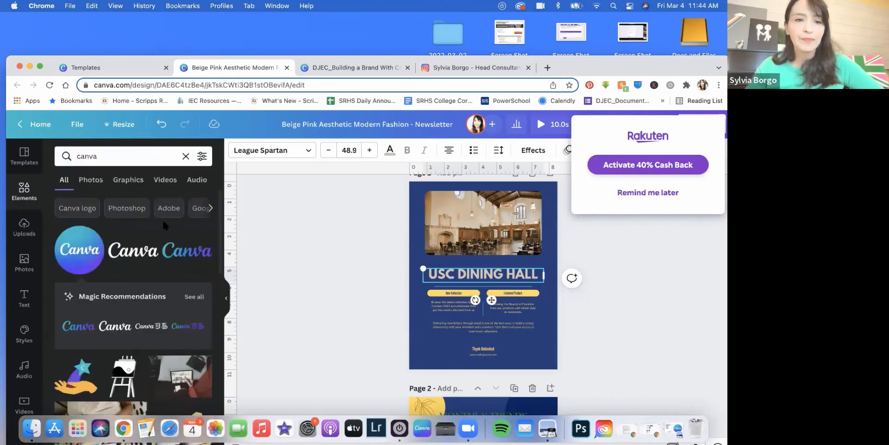
left_click(211, 207)
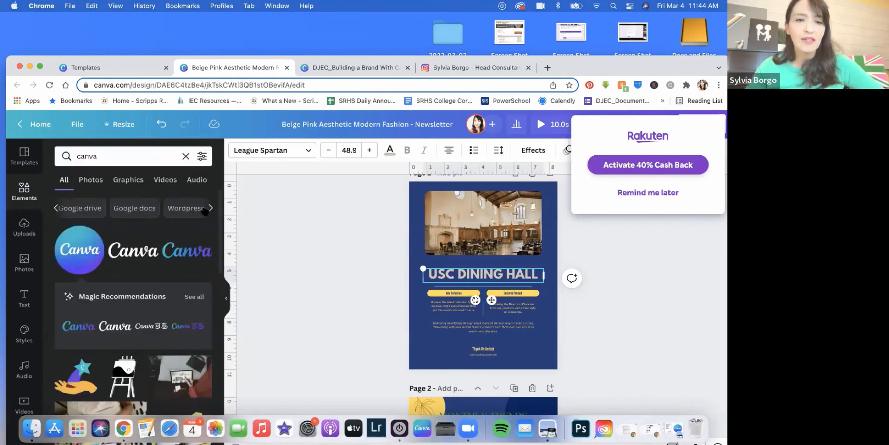
left_click(64, 208)
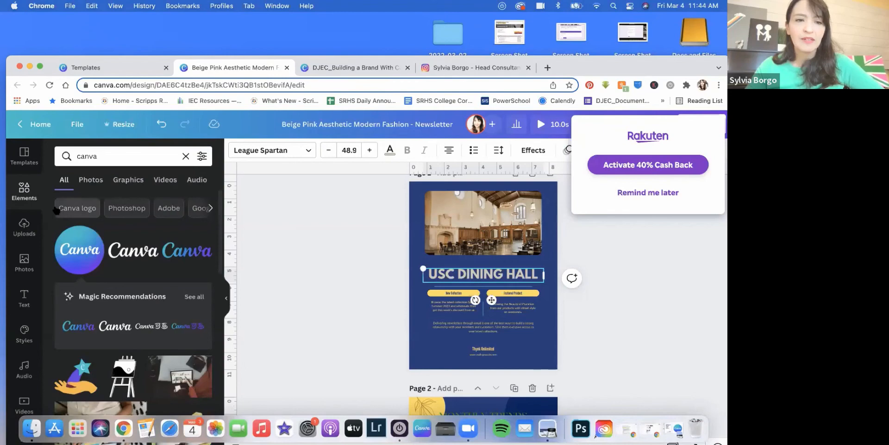
left_click(71, 207)
scroll(137, 229, "down", 5)
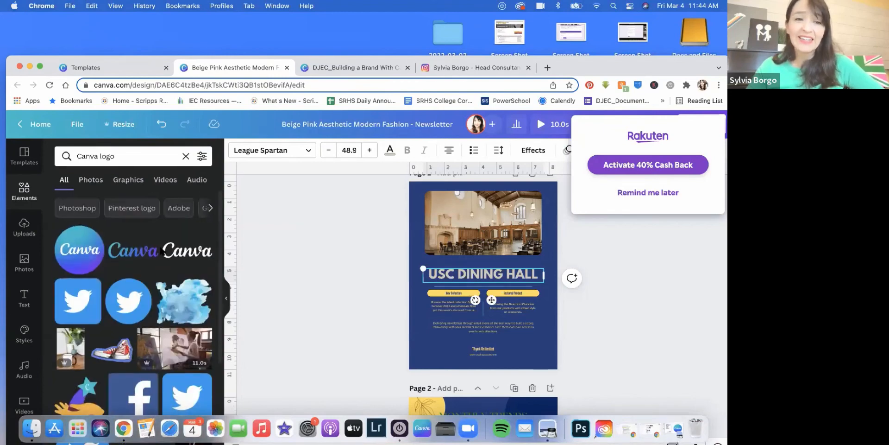
scroll(162, 251, "down", 4)
scroll(162, 251, "up", 7)
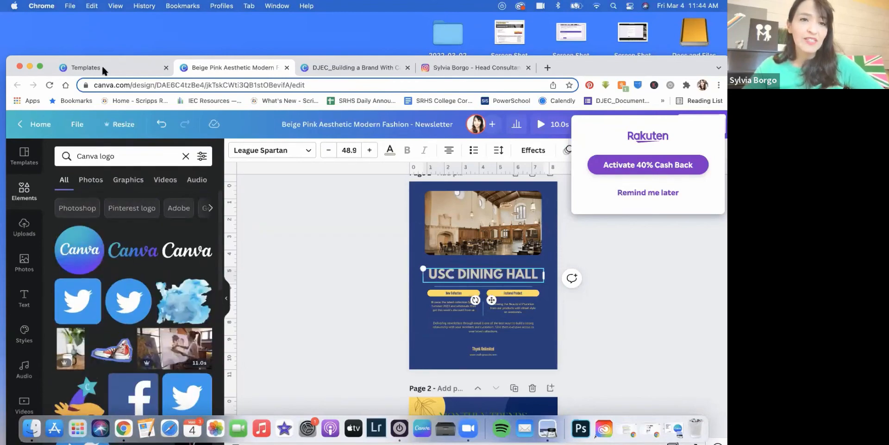
left_click(115, 65)
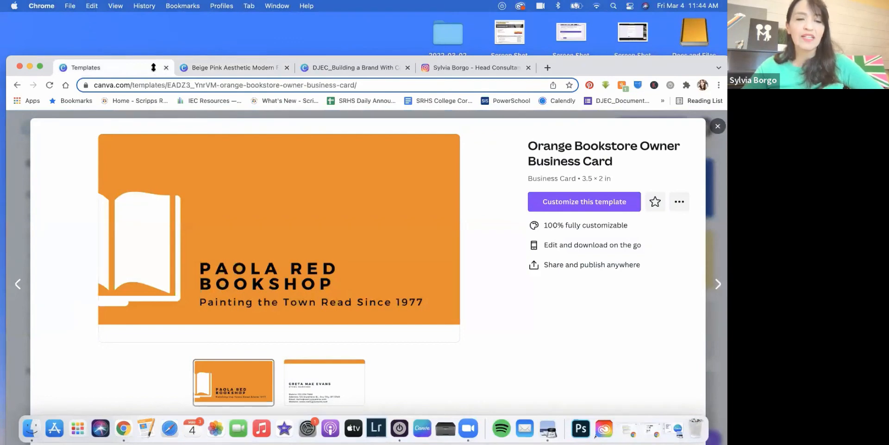
Step: Return to the Orange Bookstore Owner Business Card preview and customize it in a new editor tab
double_click(40, 56)
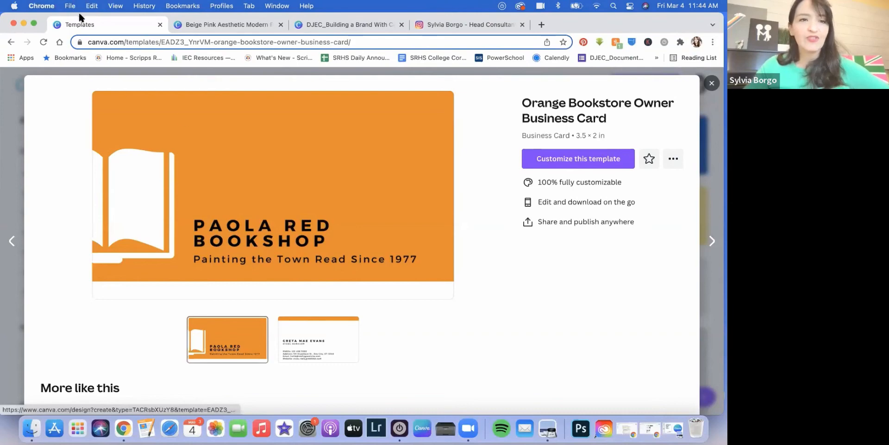
left_click_drag(28, 14, 32, 66)
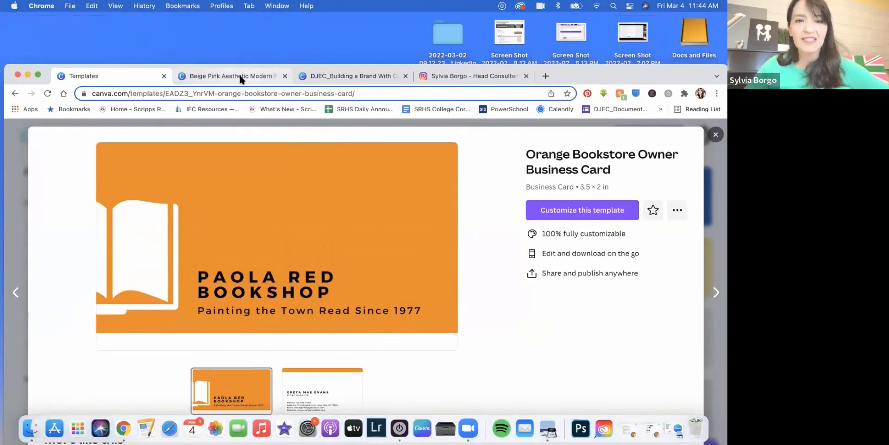
left_click(241, 79)
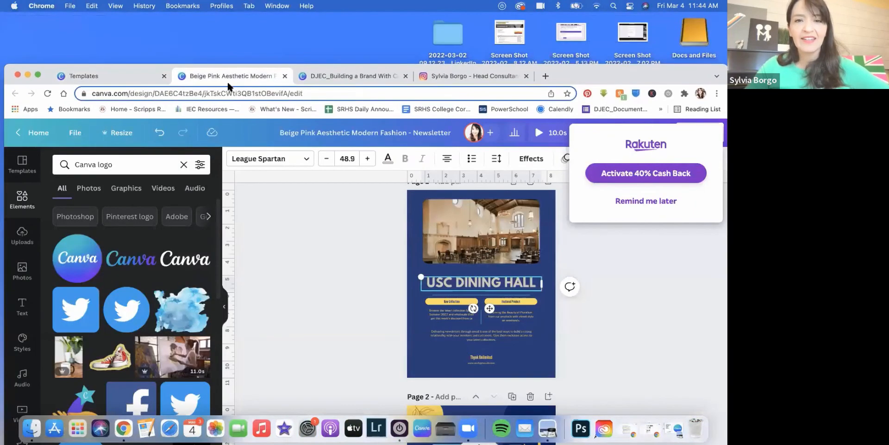
left_click(131, 77)
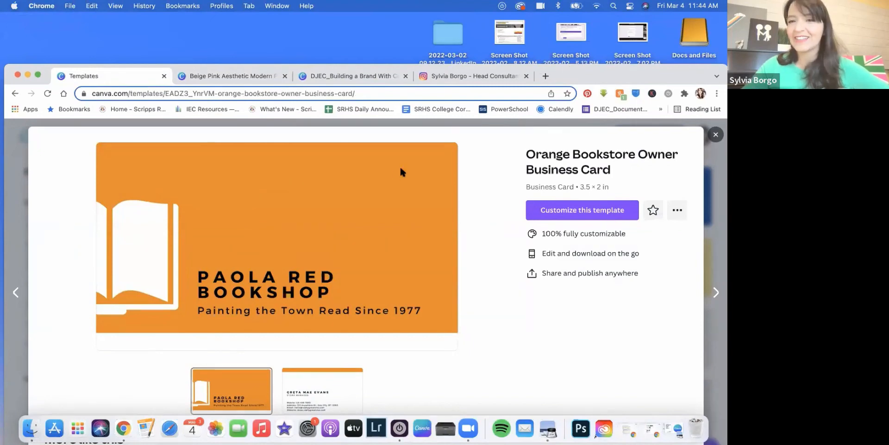
left_click(550, 211)
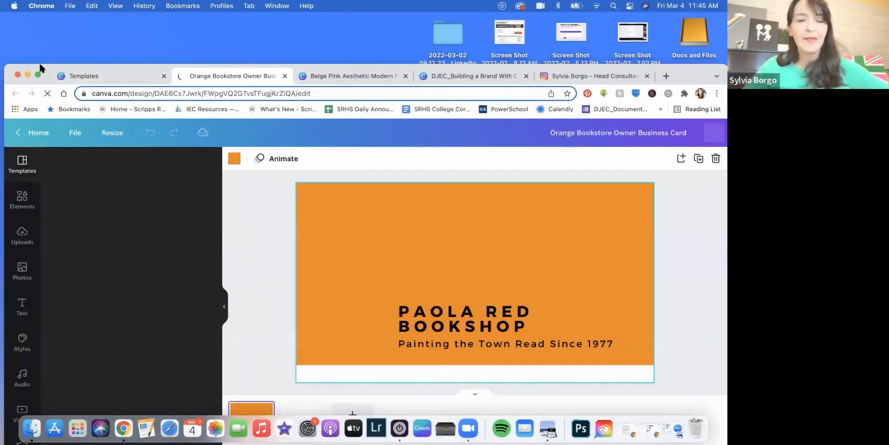
Step: Drag the bookshop name and tagline group to the front page's top-left corner
double_click(39, 65)
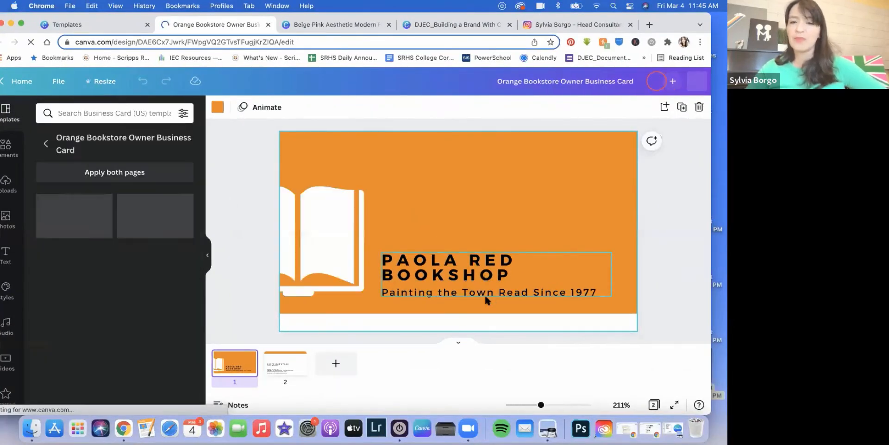
left_click(510, 292)
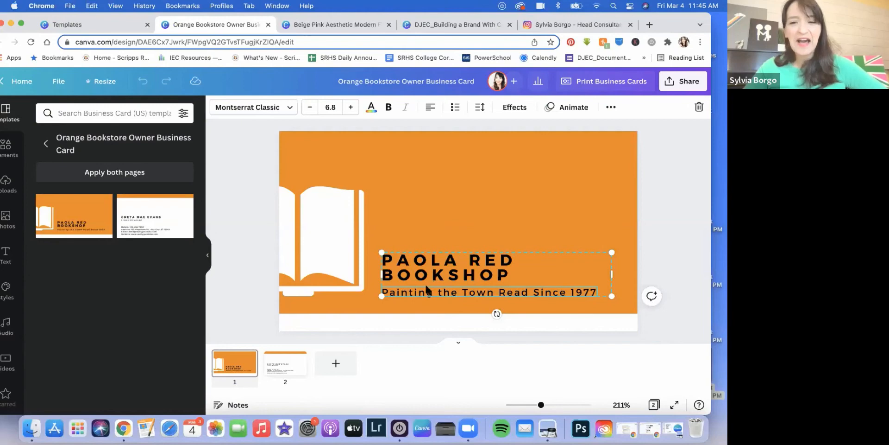
left_click_drag(461, 276, 367, 162)
left_click(452, 224)
left_click(421, 179)
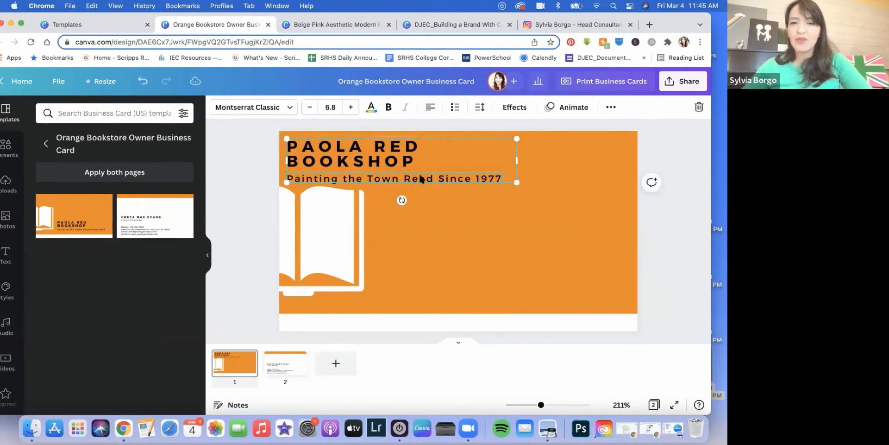
left_click(464, 218)
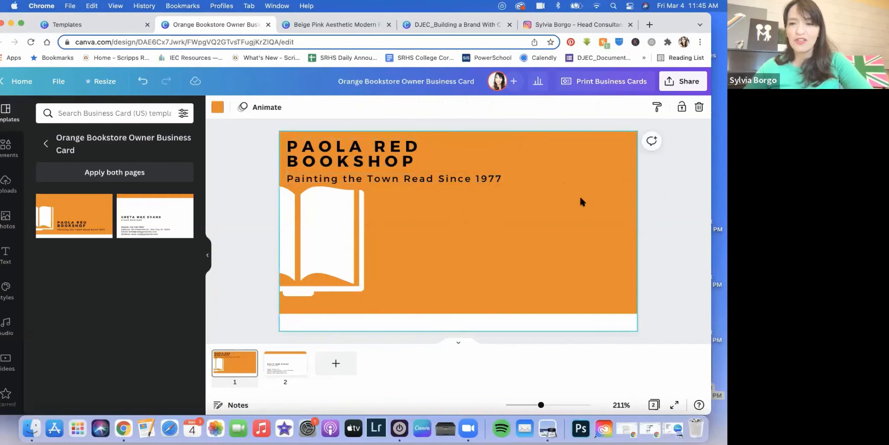
Step: Move the contact details block higher on the card's back page
scroll(448, 338, "down", 5)
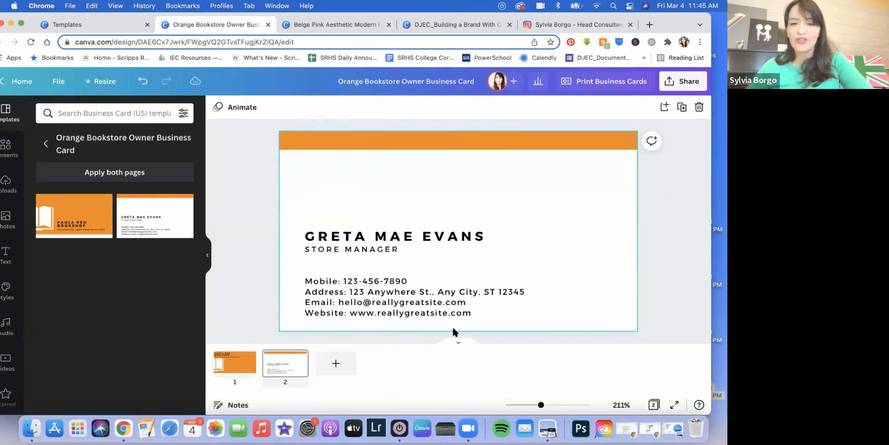
left_click(370, 243)
double_click(371, 236)
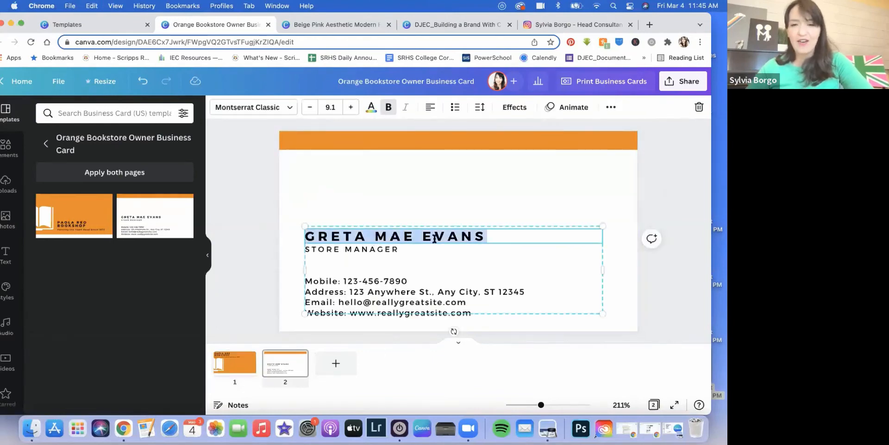
left_click_drag(483, 266, 498, 188)
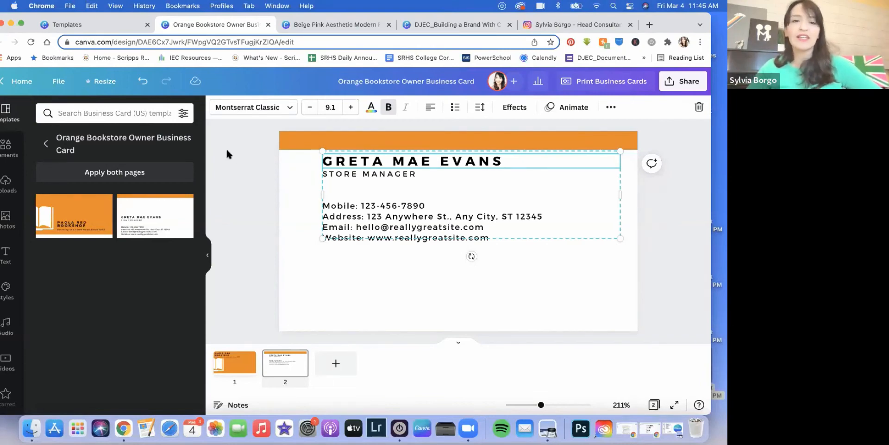
Step: In Share > Download, choose PNG and raise the size to 3150 × 1800 px
left_click(674, 83)
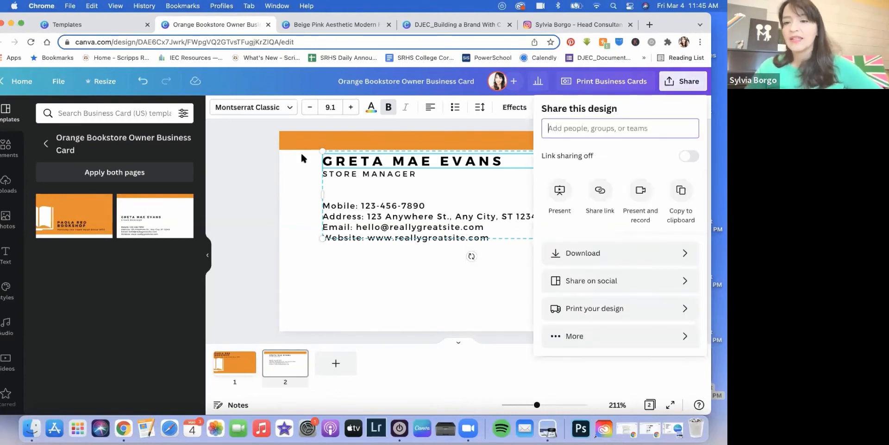
left_click(570, 251)
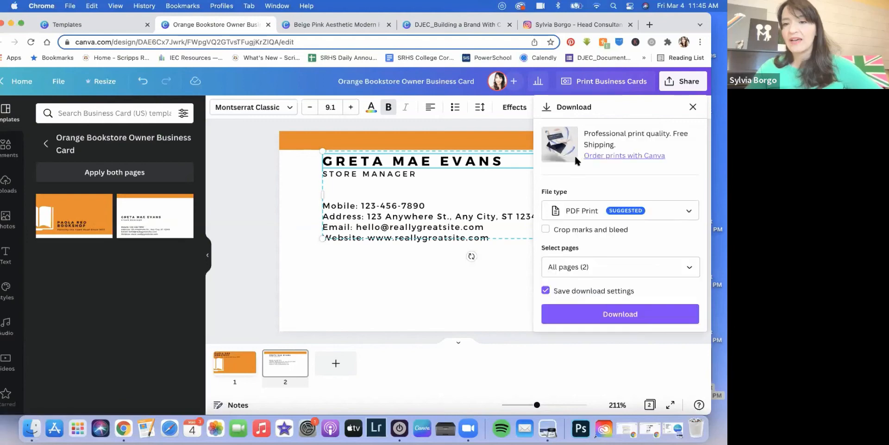
left_click(595, 220)
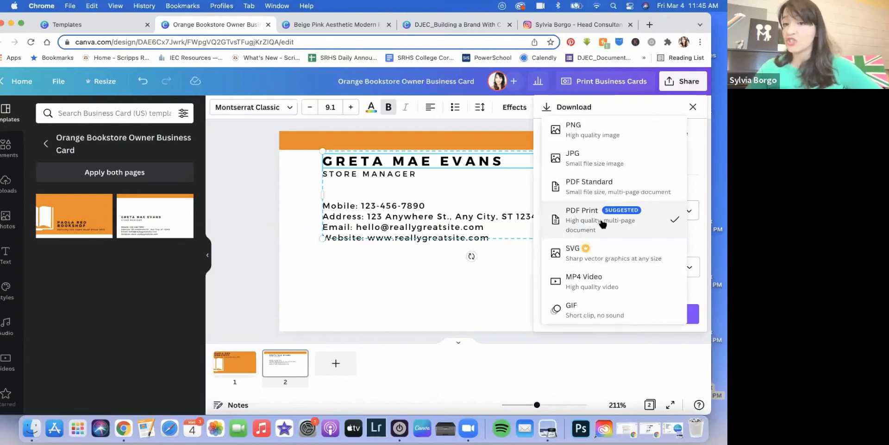
left_click(596, 124)
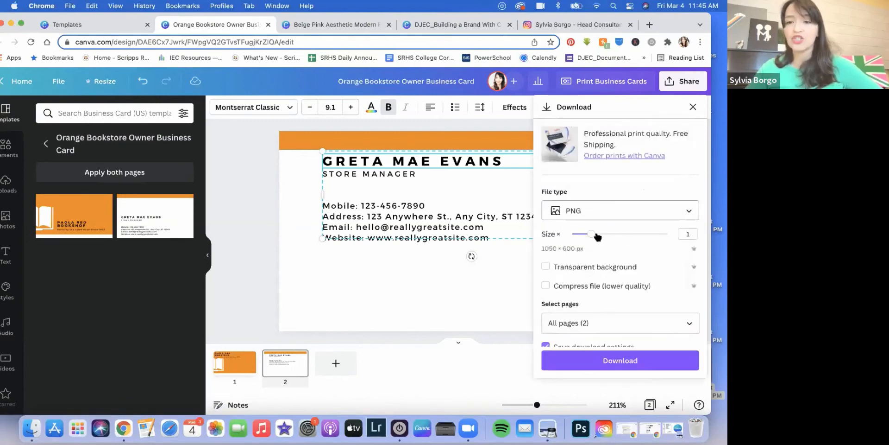
left_click_drag(597, 234, 720, 233)
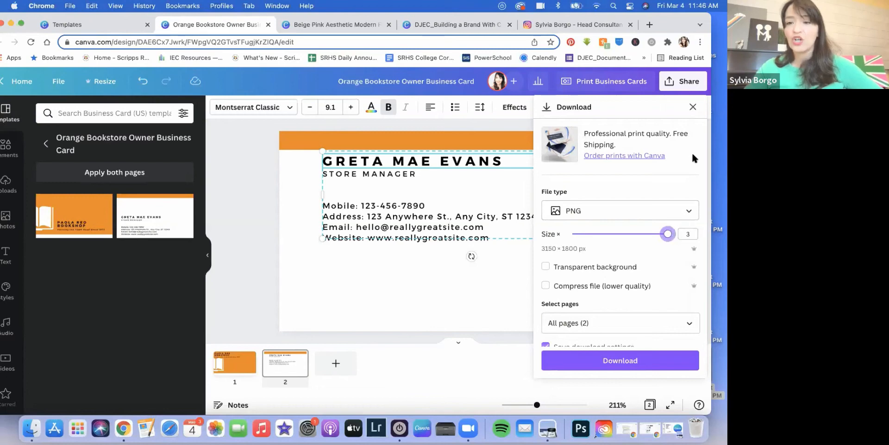
Step: Switch the download file type to MP4 Video and close the download panel
scroll(647, 238, "down", 1)
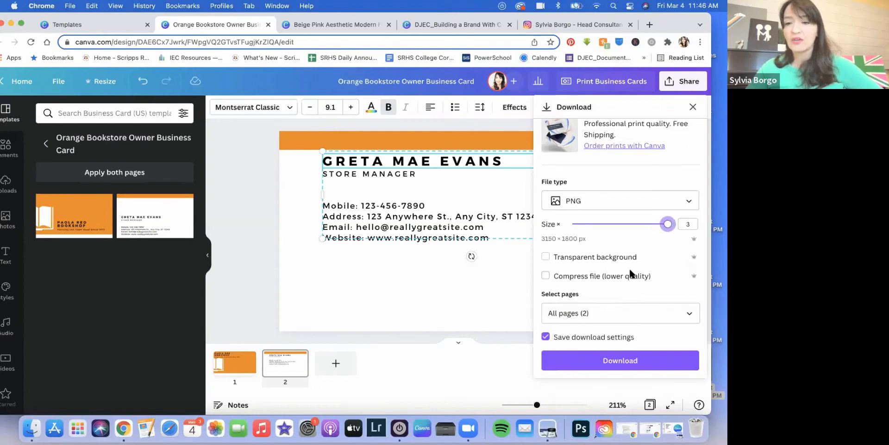
left_click(604, 199)
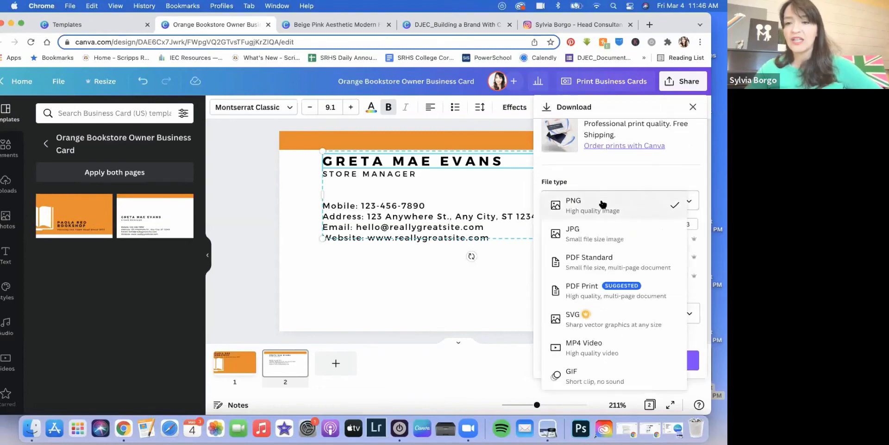
left_click(612, 343)
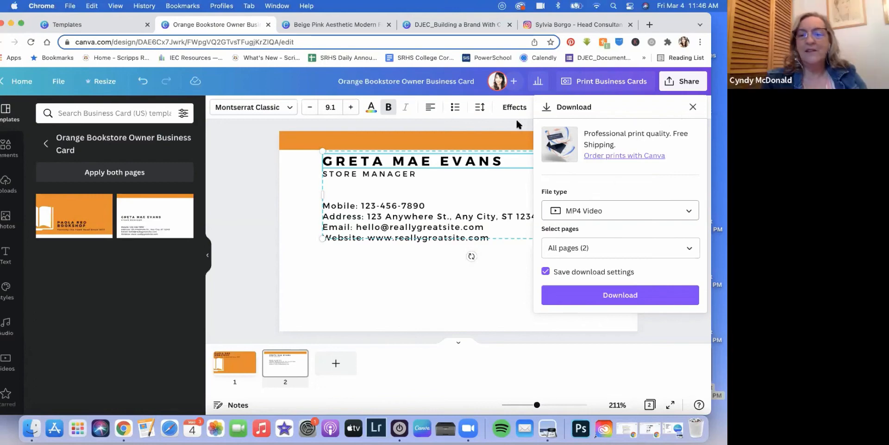
left_click(692, 106)
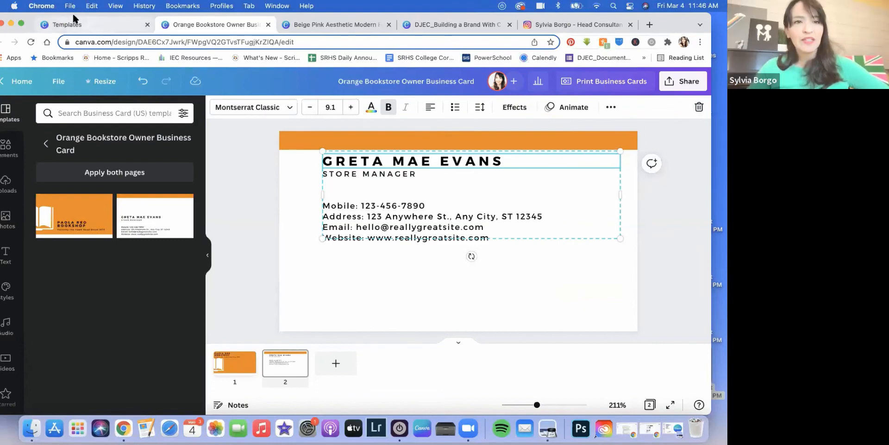
mouse_move(73, 12)
left_mouse_down()
mouse_move(95, 13)
mouse_move(87, 18)
left_mouse_up()
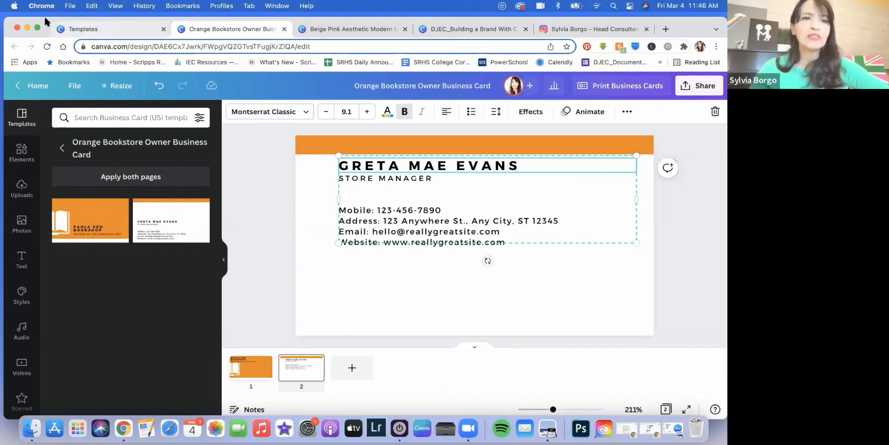
left_click_drag(44, 19, 44, 44)
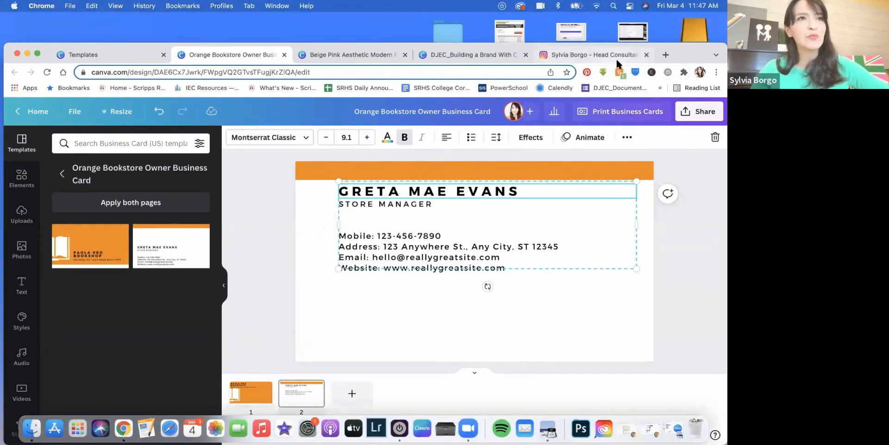
Step: From the Instagram tab, load the Free Resources — DJ Educational Consulting page via an address-bar suggestion
left_click(568, 54)
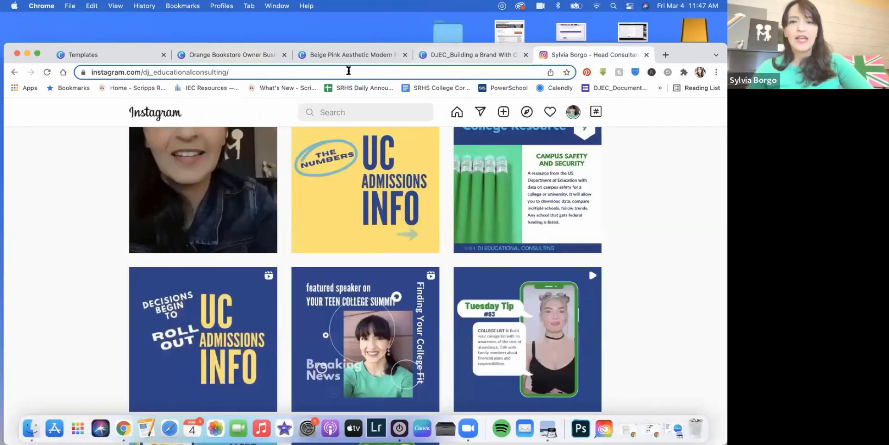
left_click(403, 72)
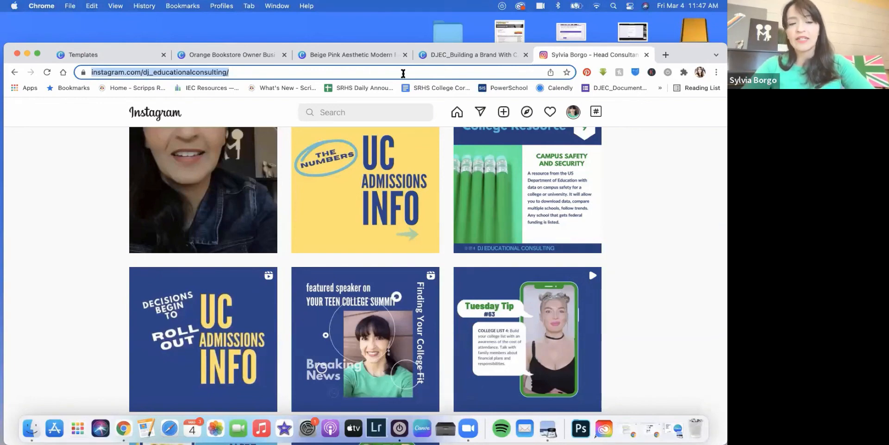
type("facebook.com")
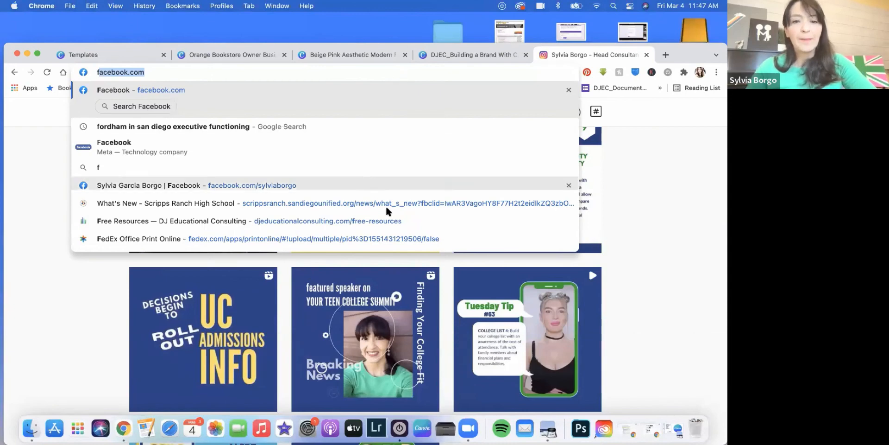
left_click(394, 221)
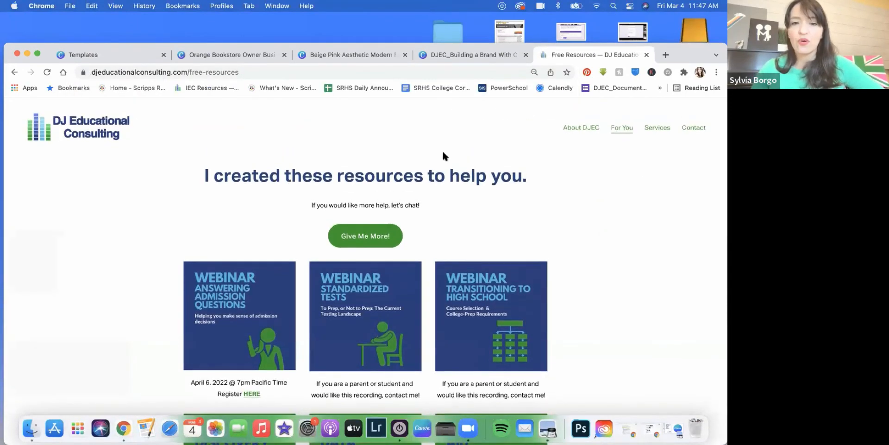
Step: Scroll through the Free Resources tiles, from the downloadable planners back up to the webinar row
scroll(443, 155, "down", 4)
scroll(445, 155, "down", 2)
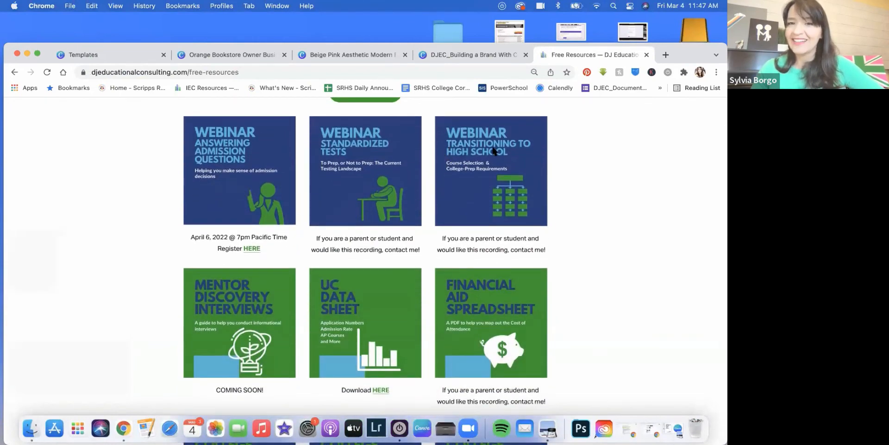
scroll(494, 149, "down", 15)
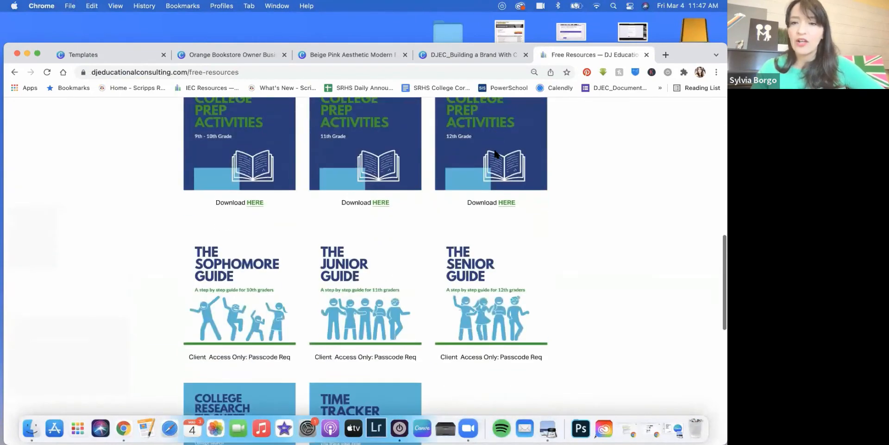
scroll(495, 153, "down", 2)
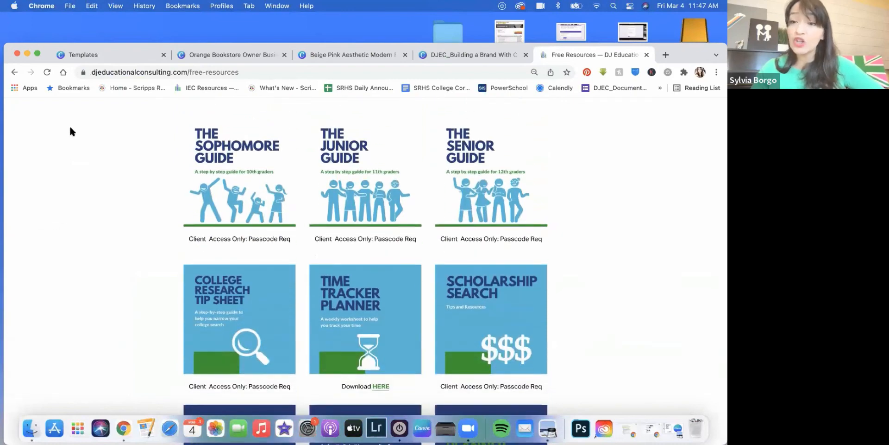
scroll(272, 158, "down", 6)
scroll(273, 160, "up", 2)
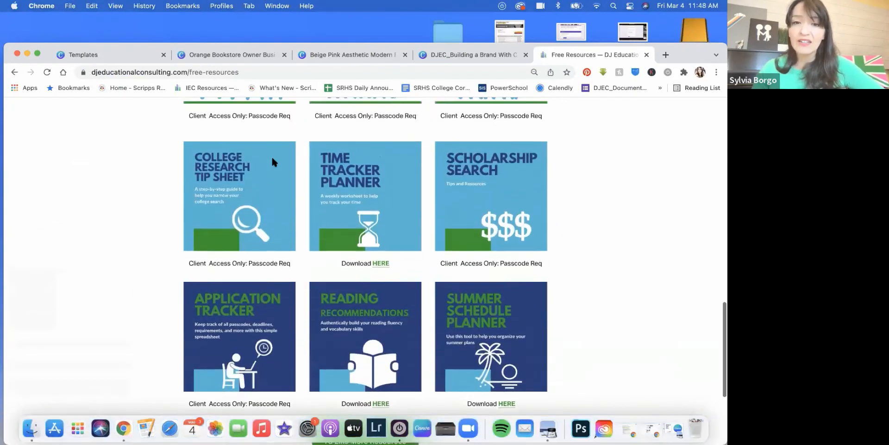
scroll(273, 161, "up", 1)
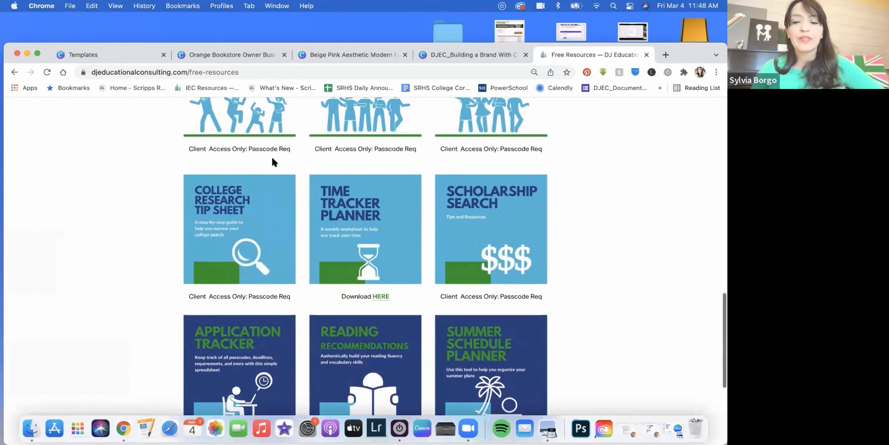
scroll(273, 162, "down", 2)
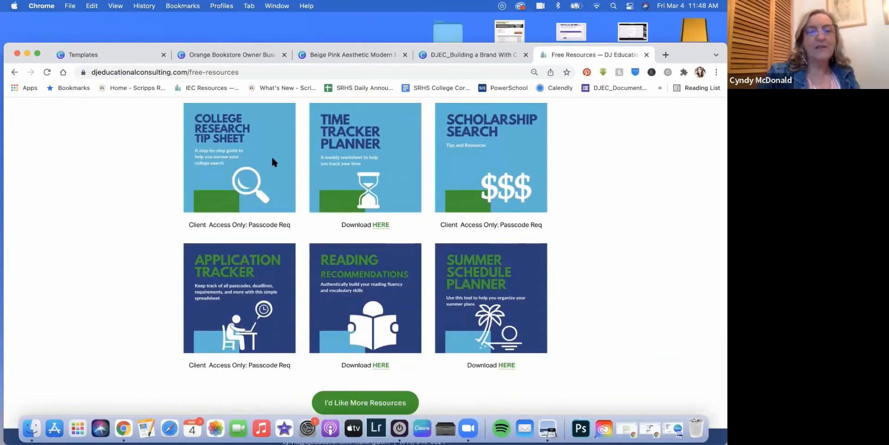
scroll(361, 154, "up", 2)
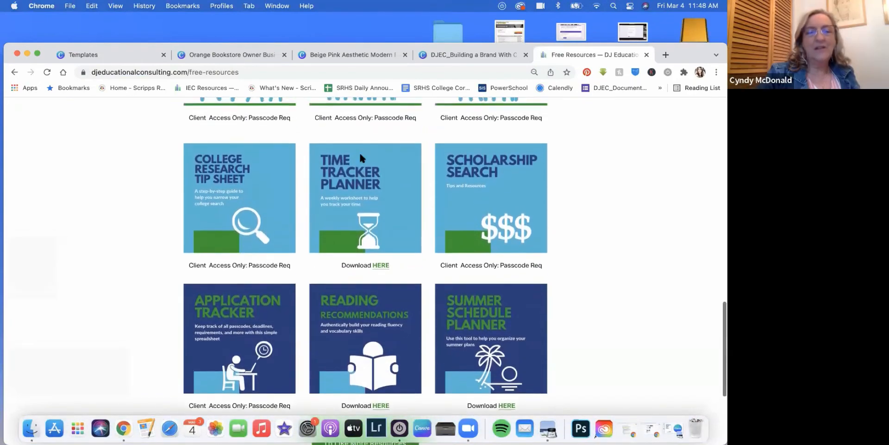
scroll(361, 155, "up", 5)
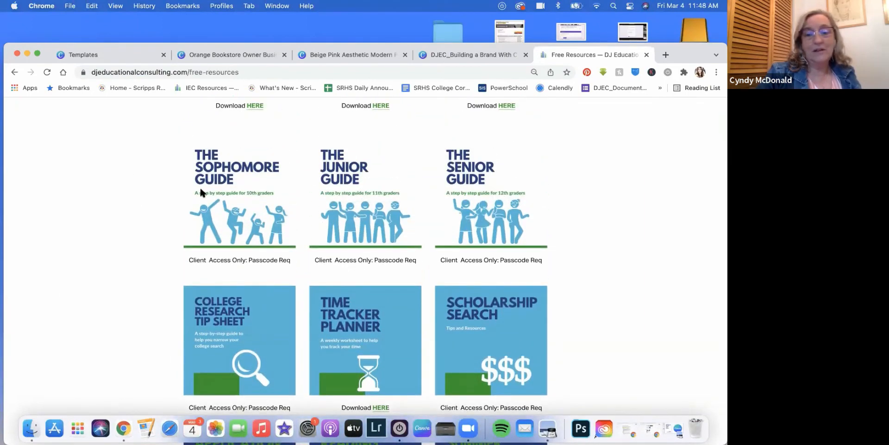
scroll(239, 204, "up", 14)
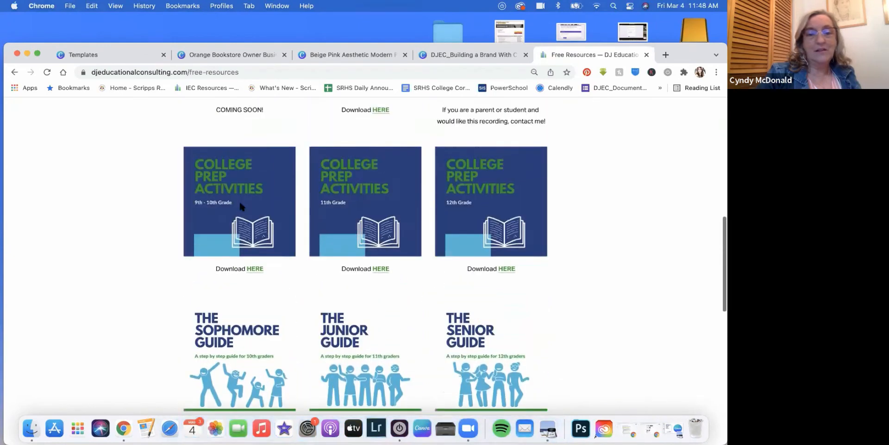
scroll(240, 205, "up", 6)
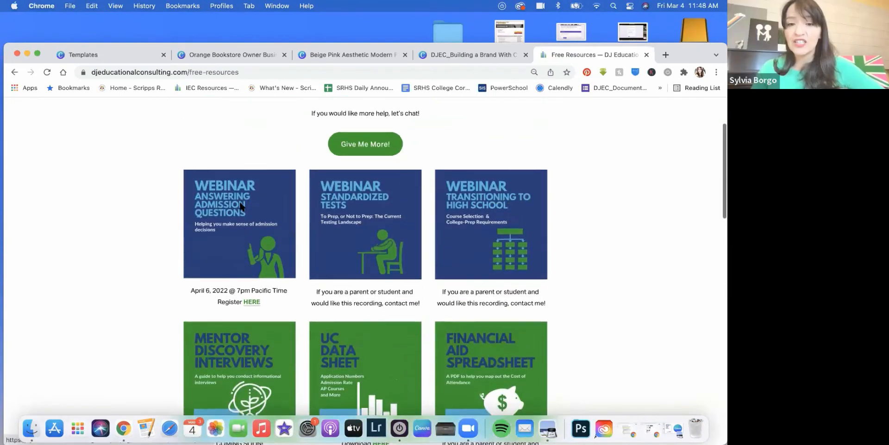
scroll(240, 204, "down", 5)
scroll(351, 186, "down", 2)
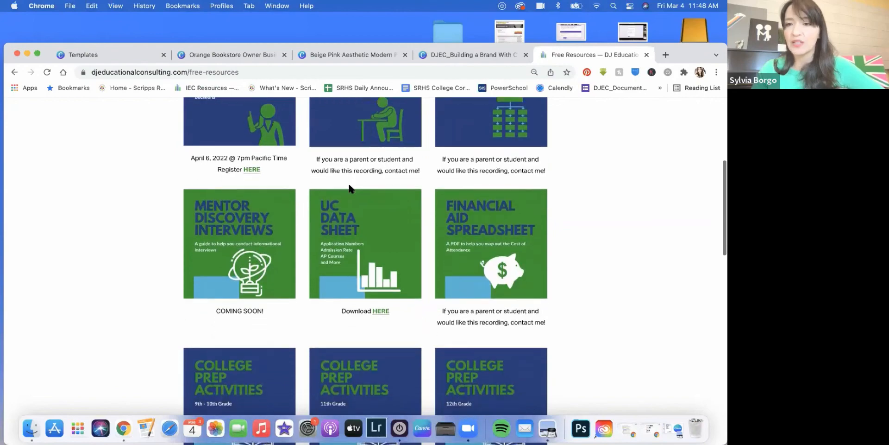
scroll(348, 184, "down", 1)
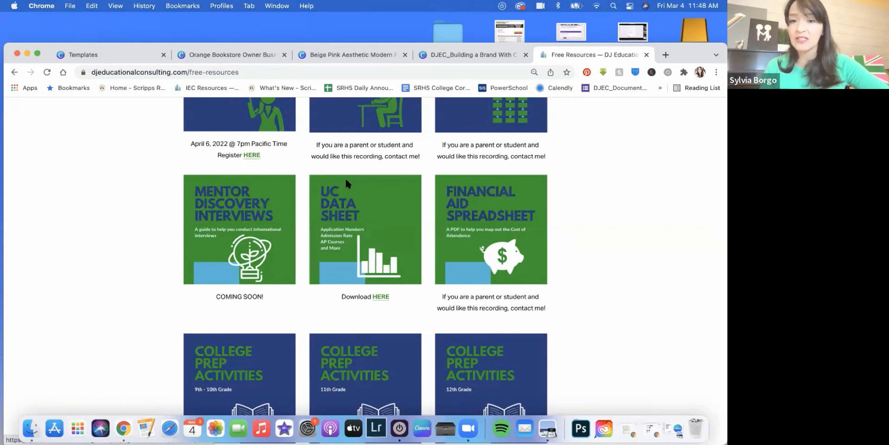
scroll(339, 176, "down", 3)
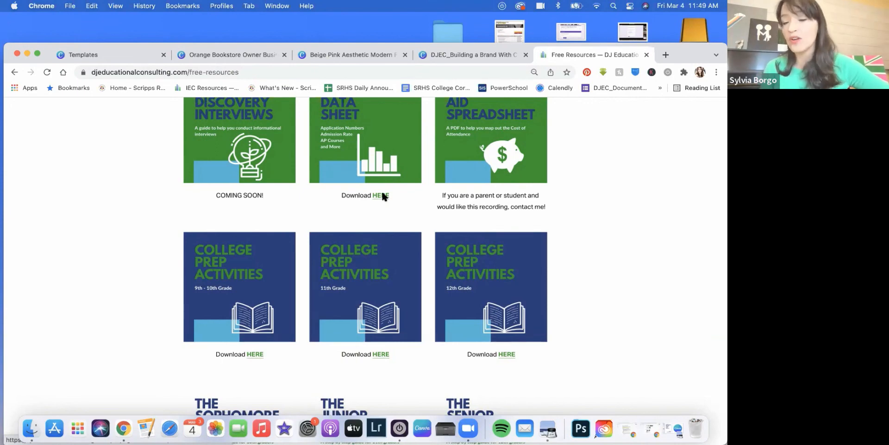
scroll(383, 195, "down", 3)
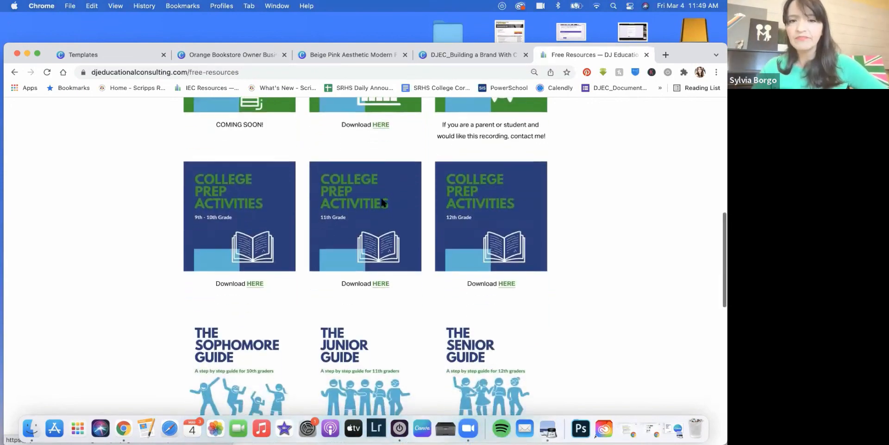
scroll(329, 225, "down", 2)
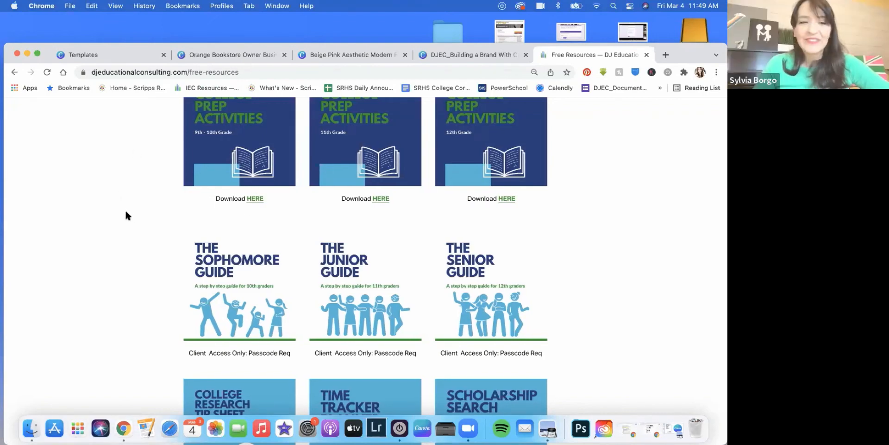
scroll(287, 214, "down", 5)
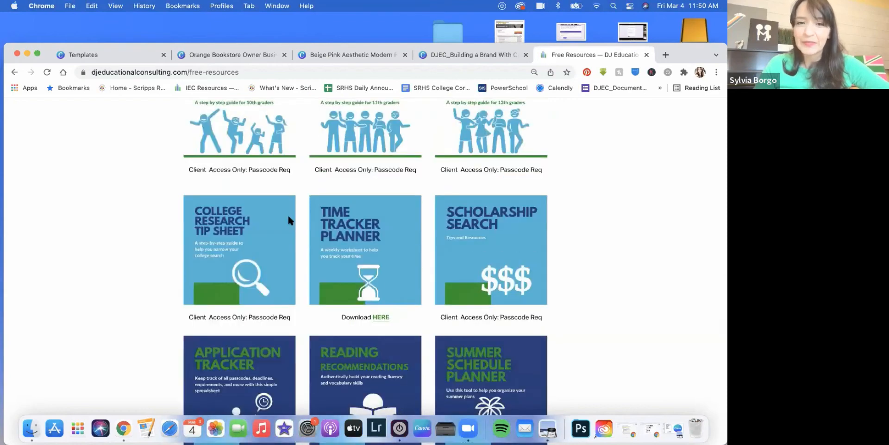
scroll(289, 216, "down", 6)
scroll(374, 154, "up", 4)
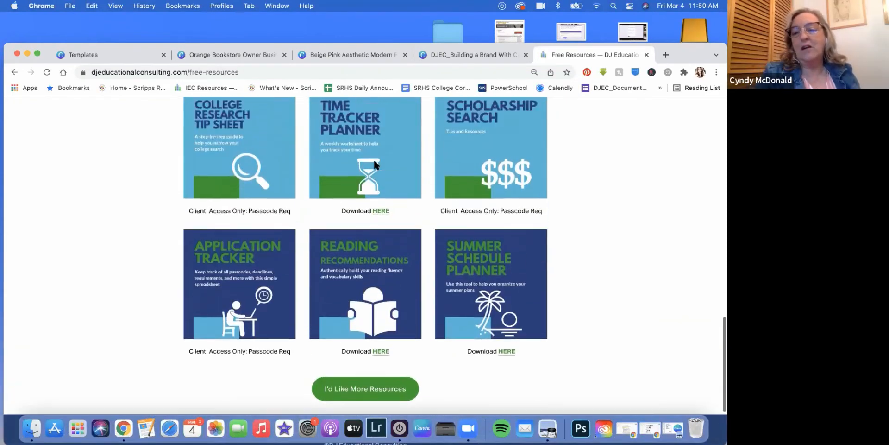
Step: Open the Time Tracker Planner download page and scroll to its request form
left_click(381, 223)
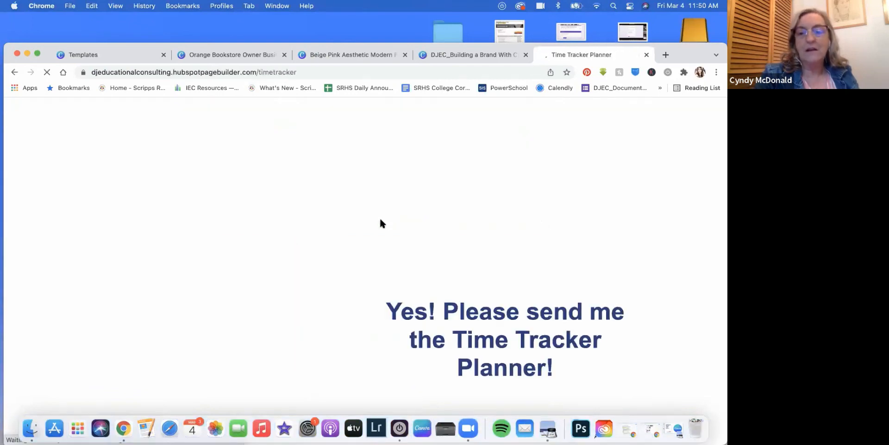
left_click_drag(43, 49, 43, 14)
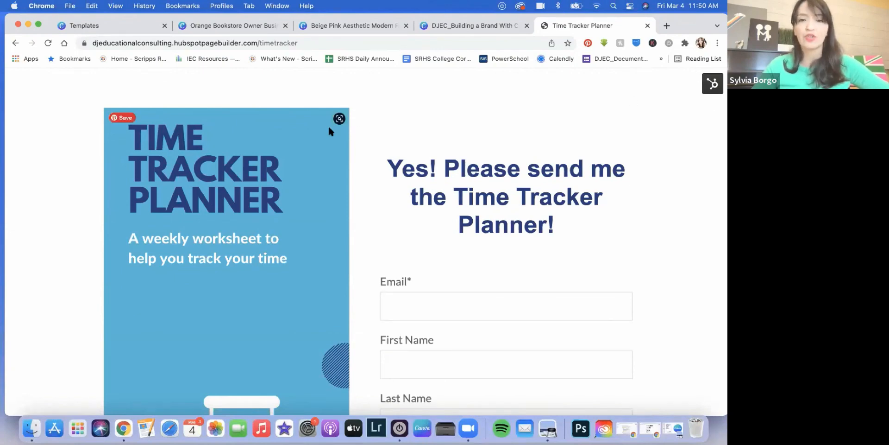
scroll(435, 200, "up", 3)
scroll(435, 200, "down", 3)
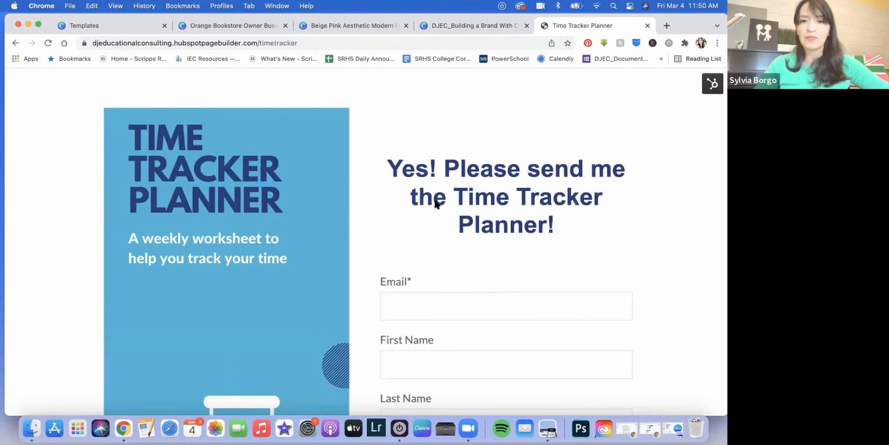
scroll(276, 223, "down", 5)
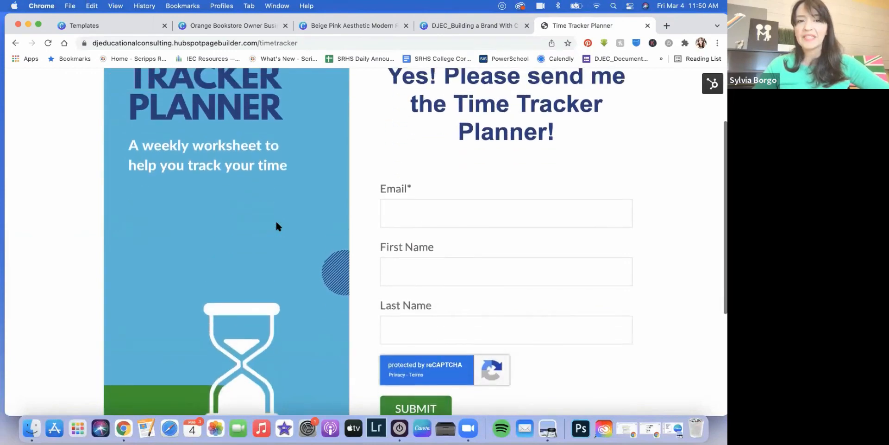
scroll(277, 223, "up", 2)
scroll(276, 223, "down", 3)
scroll(277, 224, "up", 1)
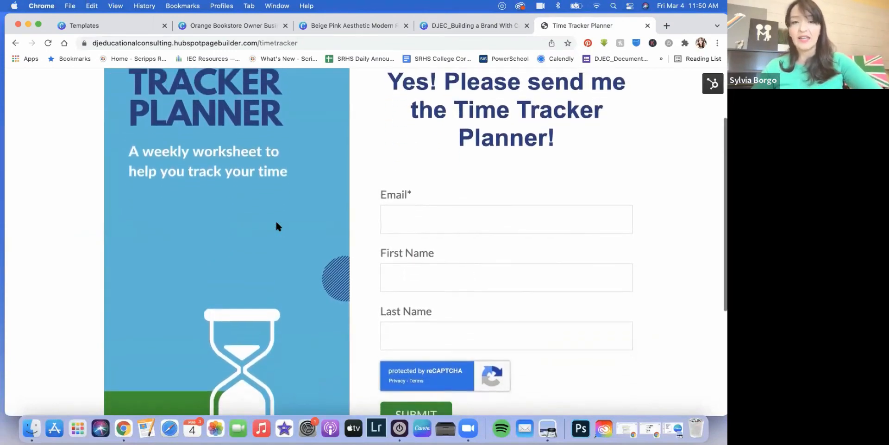
scroll(276, 224, "up", 2)
Step: Fill the form's email and name from a saved autofill entry and submit it
left_click(414, 246)
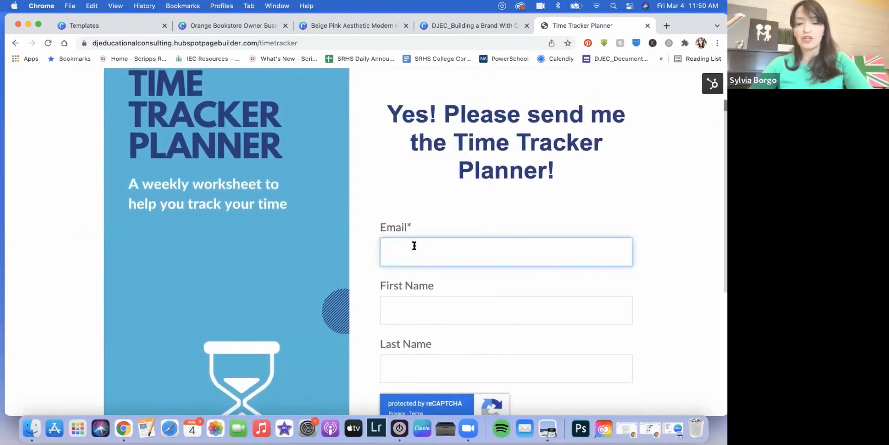
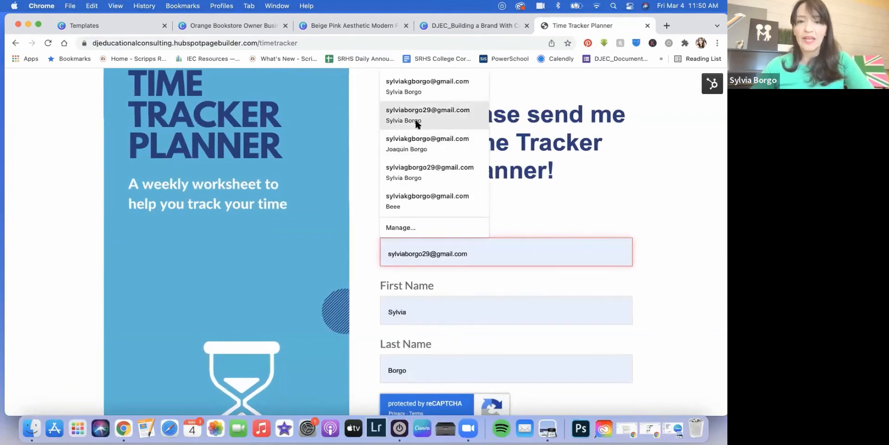
left_click(416, 123)
scroll(427, 308, "down", 5)
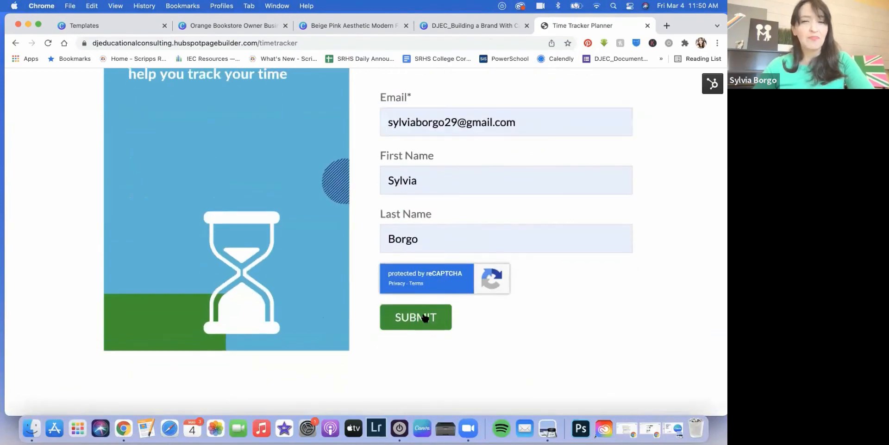
left_click(426, 317)
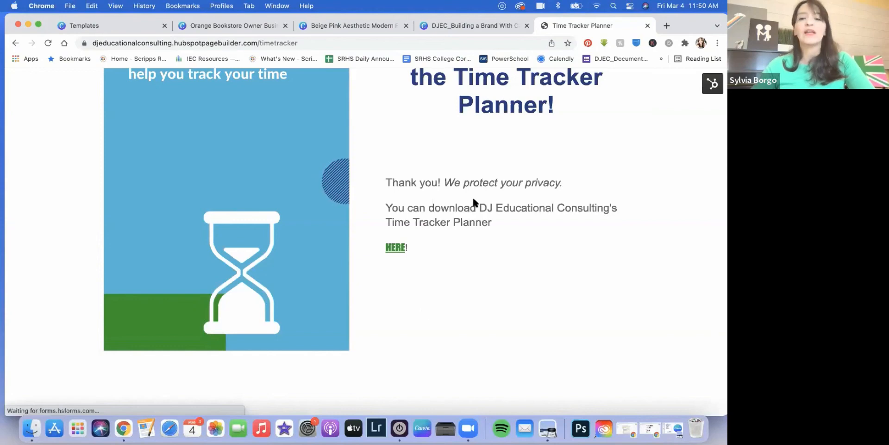
left_click(395, 247)
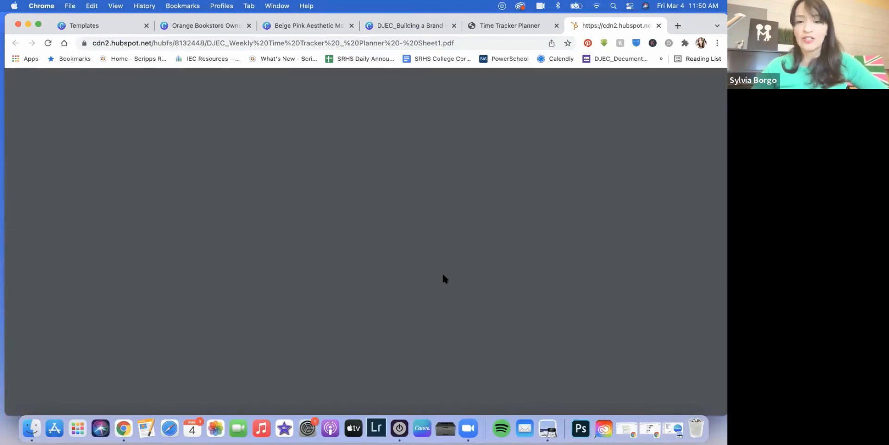
scroll(321, 198, "down", 5)
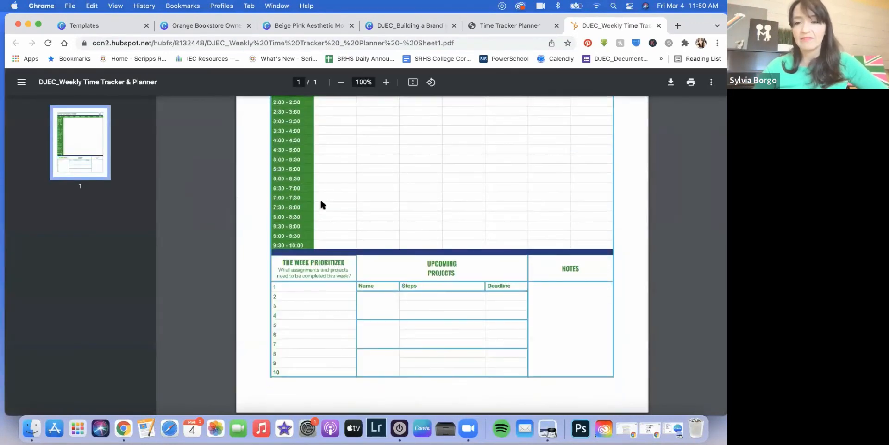
scroll(320, 198, "up", 5)
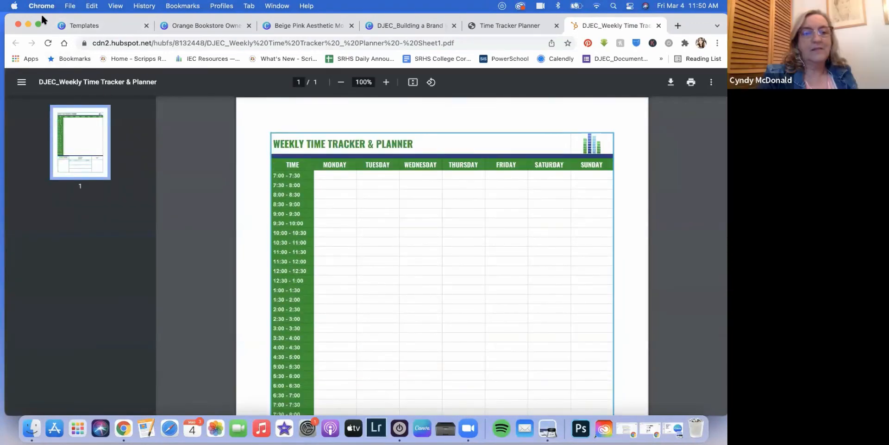
left_click_drag(42, 18, 51, 65)
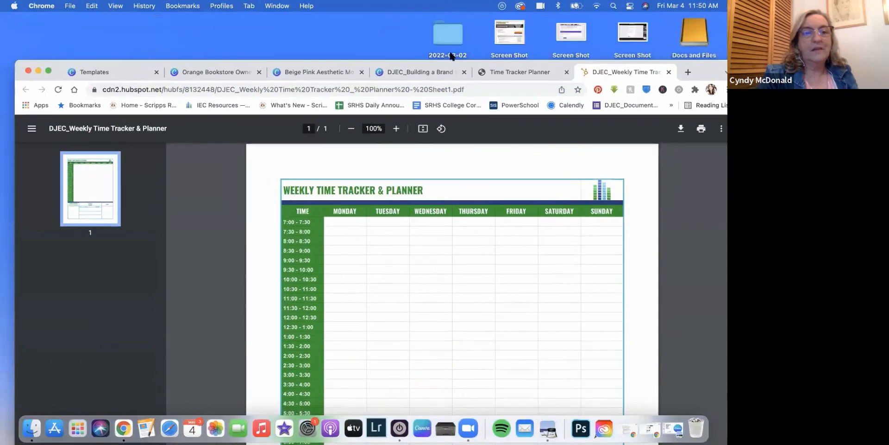
left_click(668, 71)
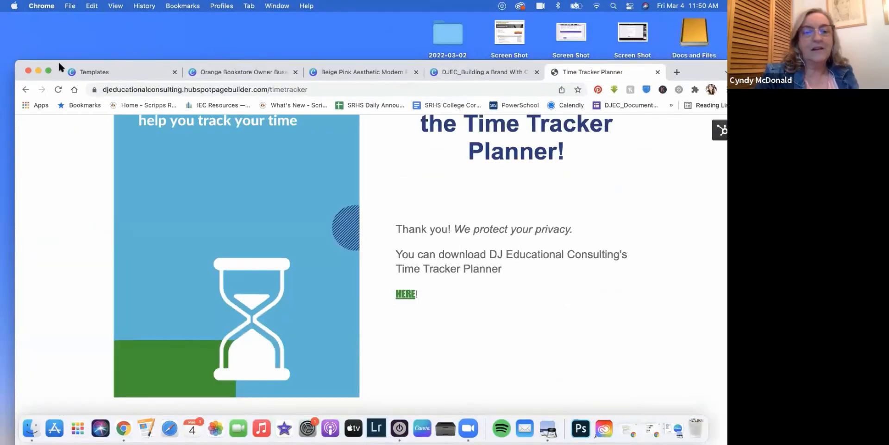
left_click_drag(57, 62, 54, 27)
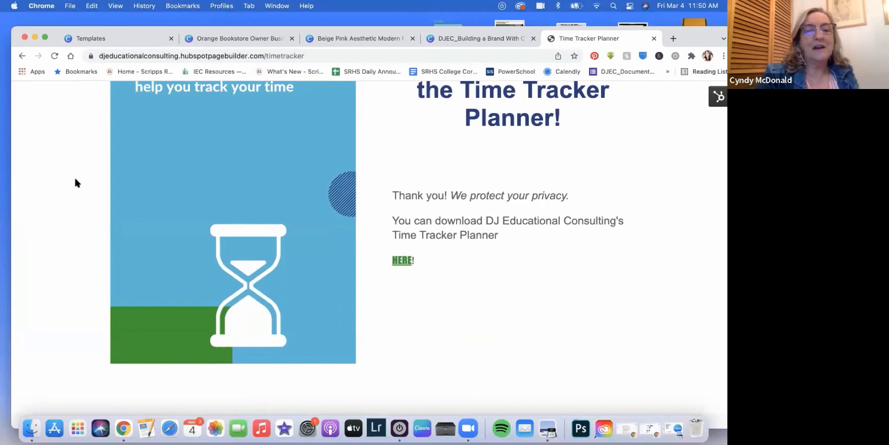